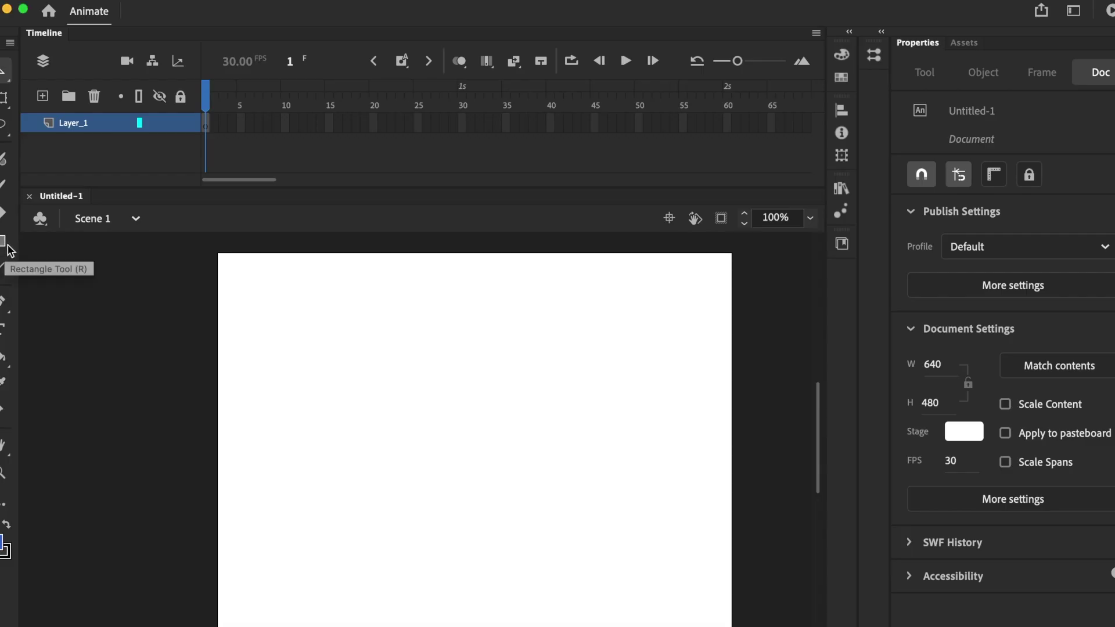
Step: Draw a blue-filled, black-outlined rectangle near the stage centre in frame 1 of Layer_1
{"action": "left_click", "coordinate": [7, 249]}
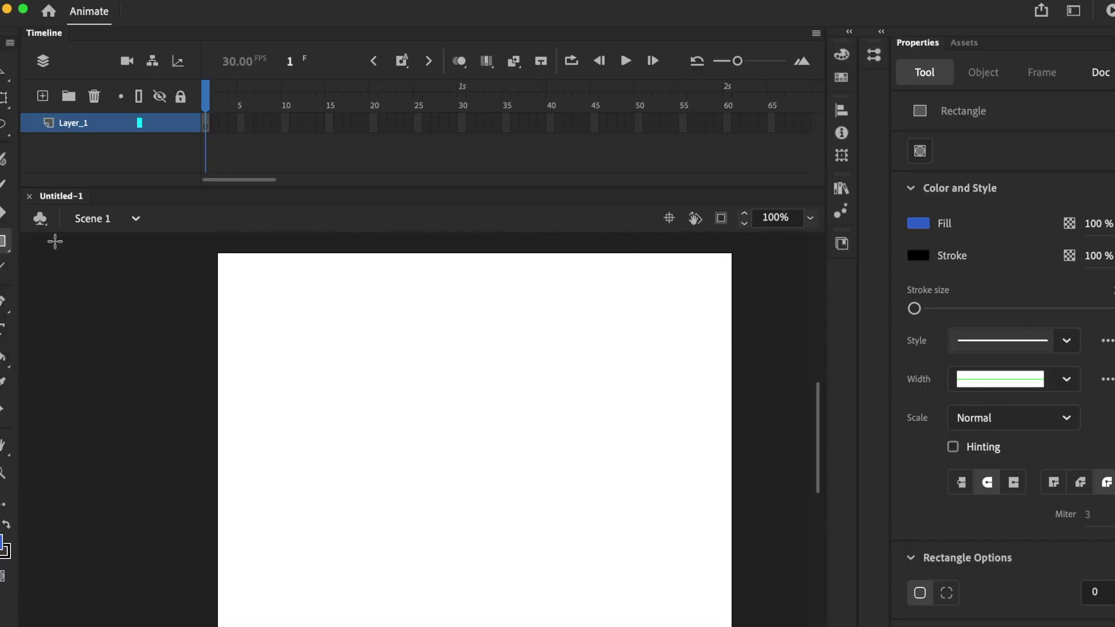
{"action": "left_click_drag", "start_coordinate": [401, 380], "coordinate": [542, 484]}
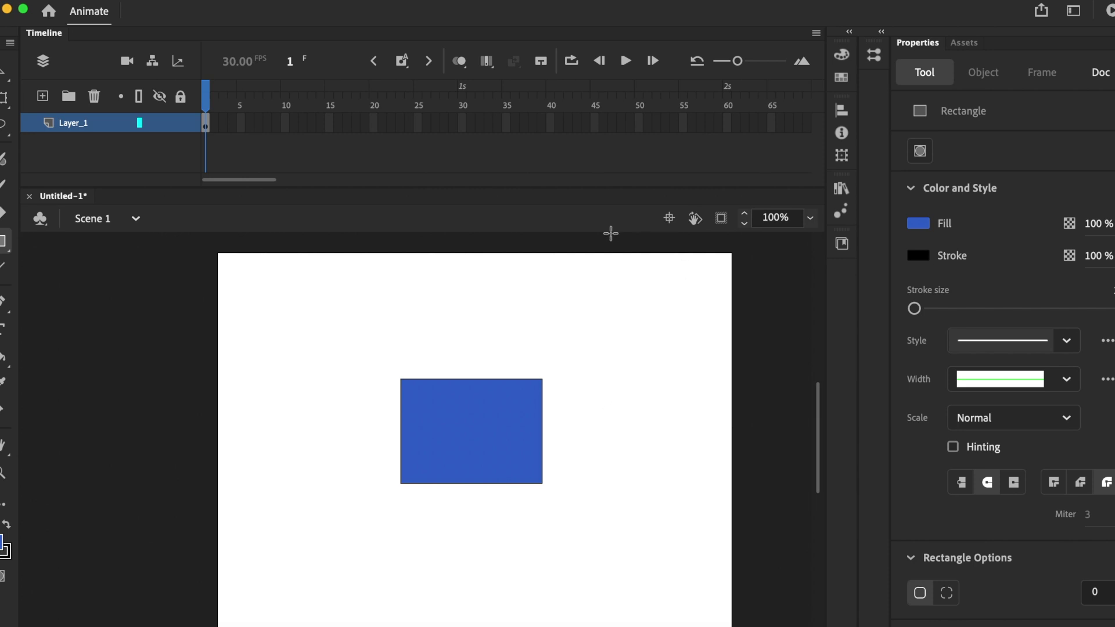
{"action": "left_click", "coordinate": [3, 75]}
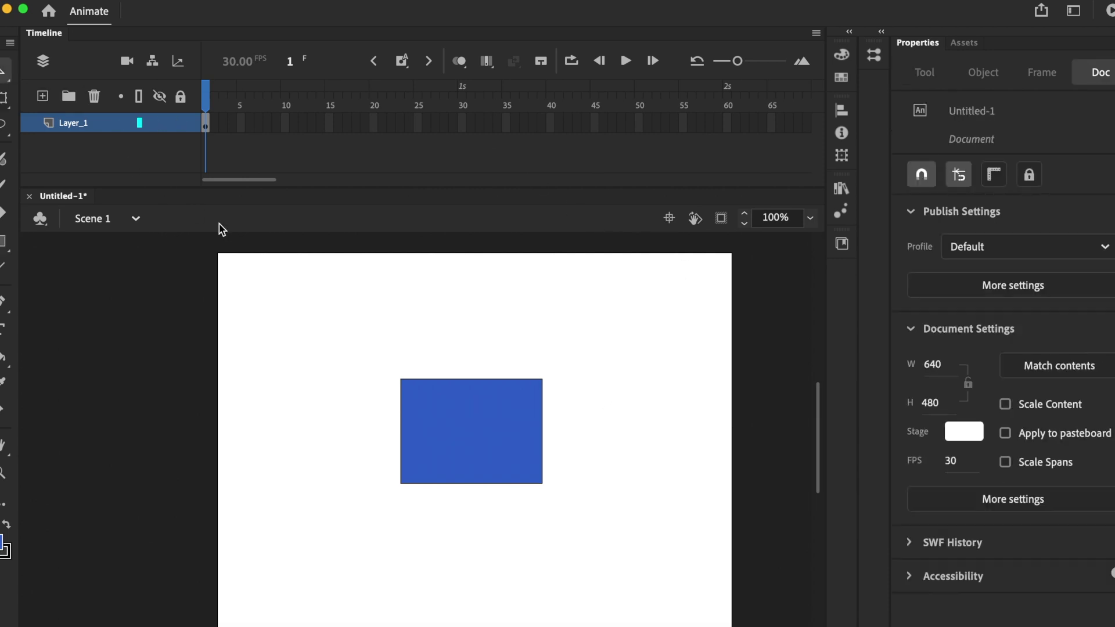
Step: Add keyframes at frames 5 and 10, rotating the rectangle about 15° further clockwise at each
{"action": "right_click", "coordinate": [241, 127]}
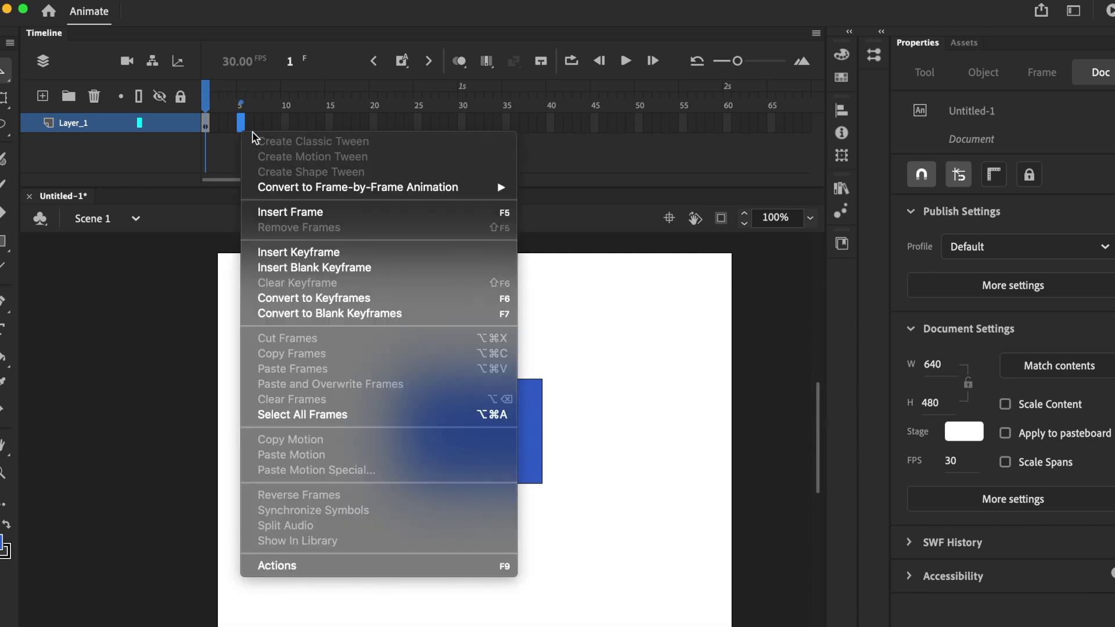
{"action": "left_click", "coordinate": [331, 254]}
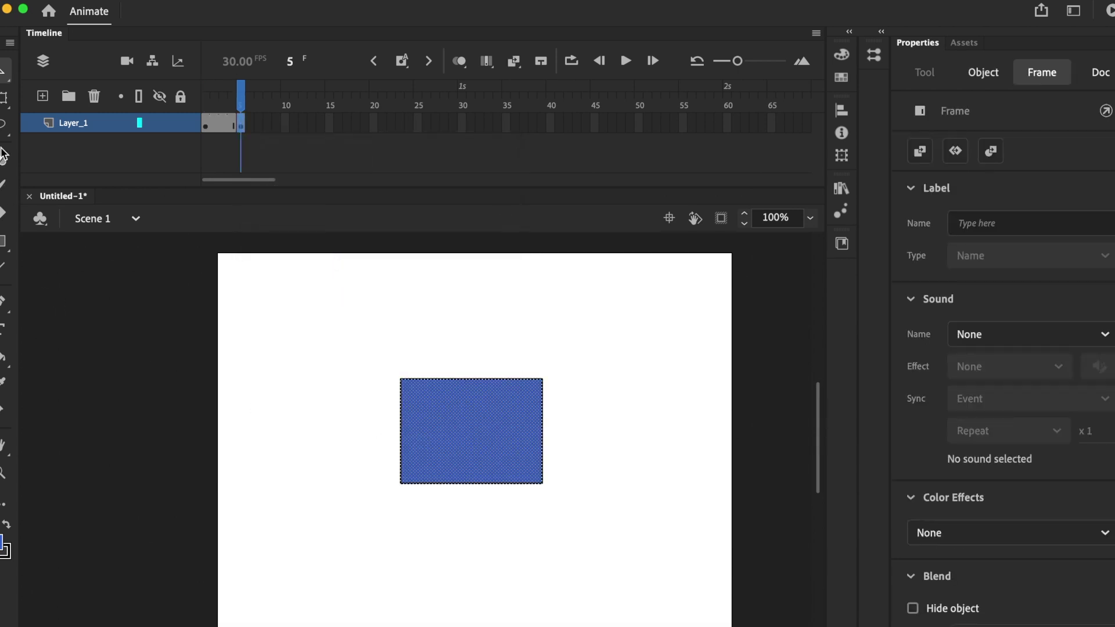
{"action": "left_click", "coordinate": [4, 97]}
{"action": "left_click_drag", "start_coordinate": [535, 505], "coordinate": [514, 517]}
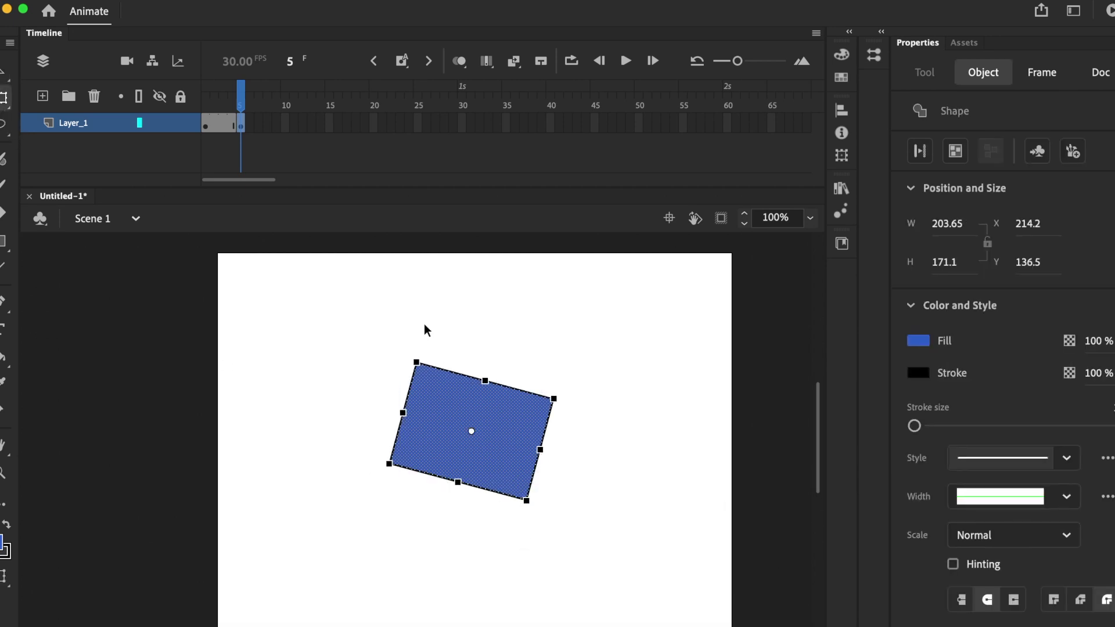
{"action": "left_click", "coordinate": [285, 123]}
{"action": "right_click", "coordinate": [285, 123]}
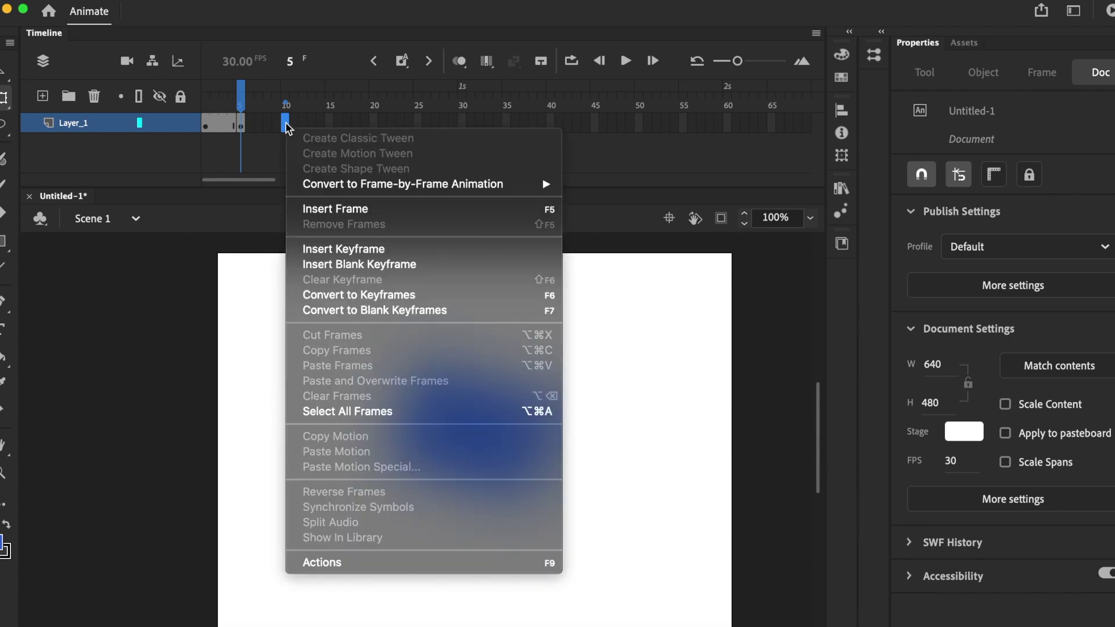
{"action": "left_click", "coordinate": [374, 249]}
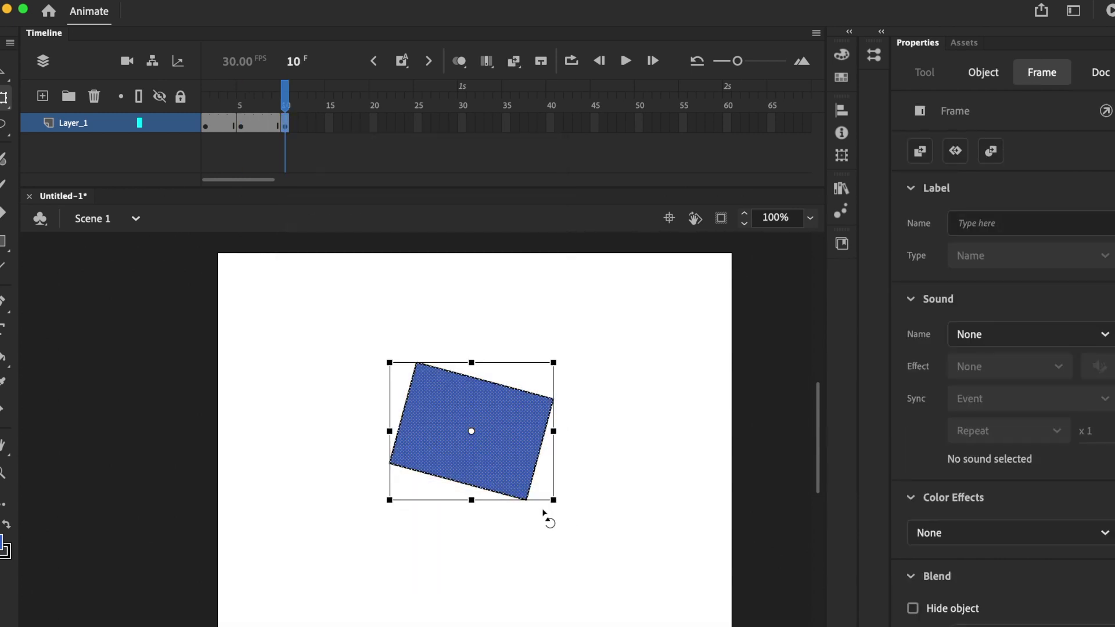
{"action": "left_click", "coordinate": [553, 514]}
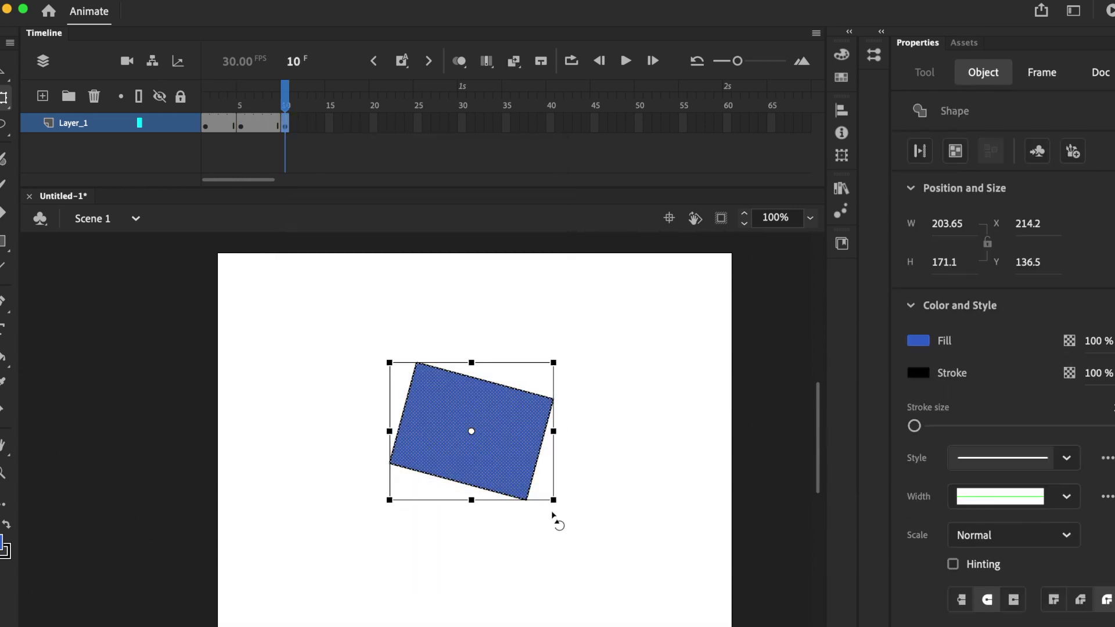
{"action": "left_click_drag", "start_coordinate": [553, 514], "coordinate": [523, 526]}
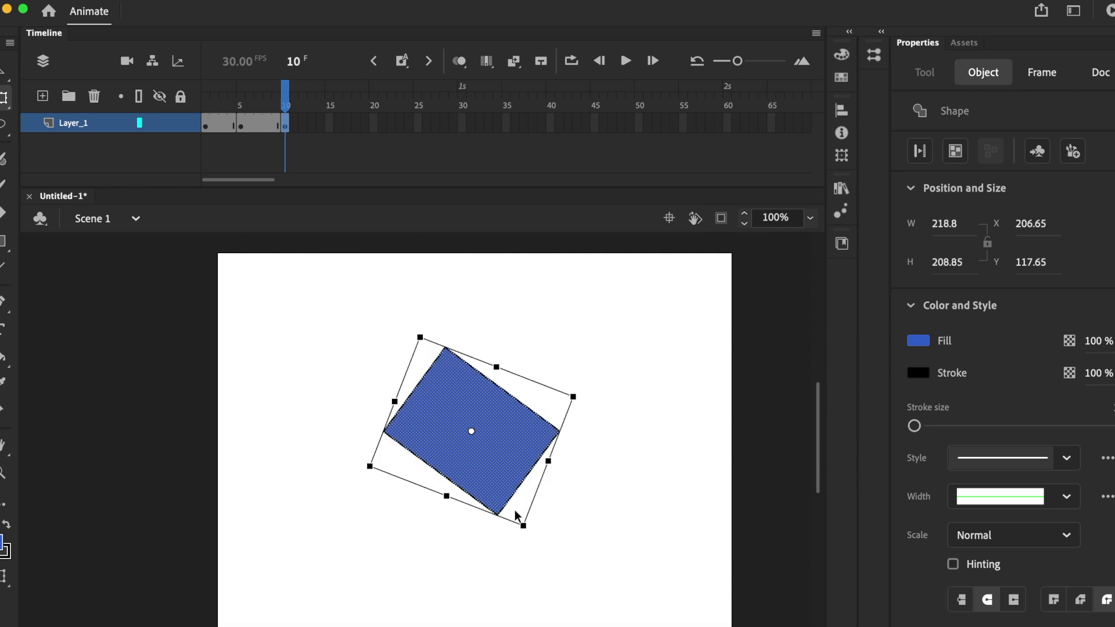
Step: Add keyframes at frames 15 and 20, turning the rectangle further clockwise at each
{"action": "left_click", "coordinate": [329, 120]}
{"action": "right_click", "coordinate": [329, 119]}
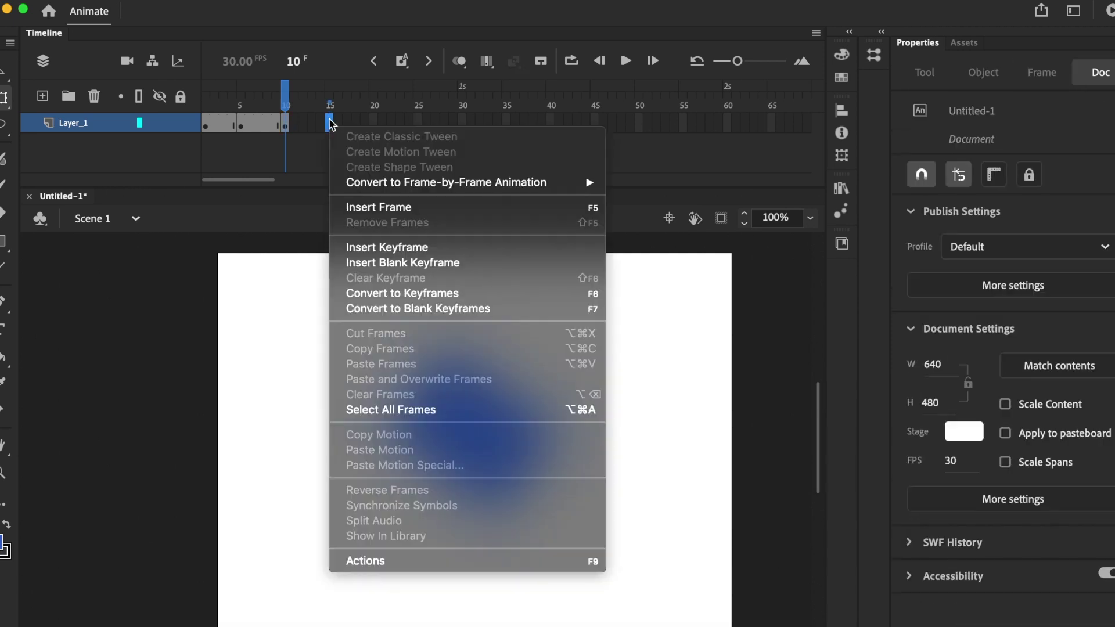
{"action": "left_click", "coordinate": [406, 252]}
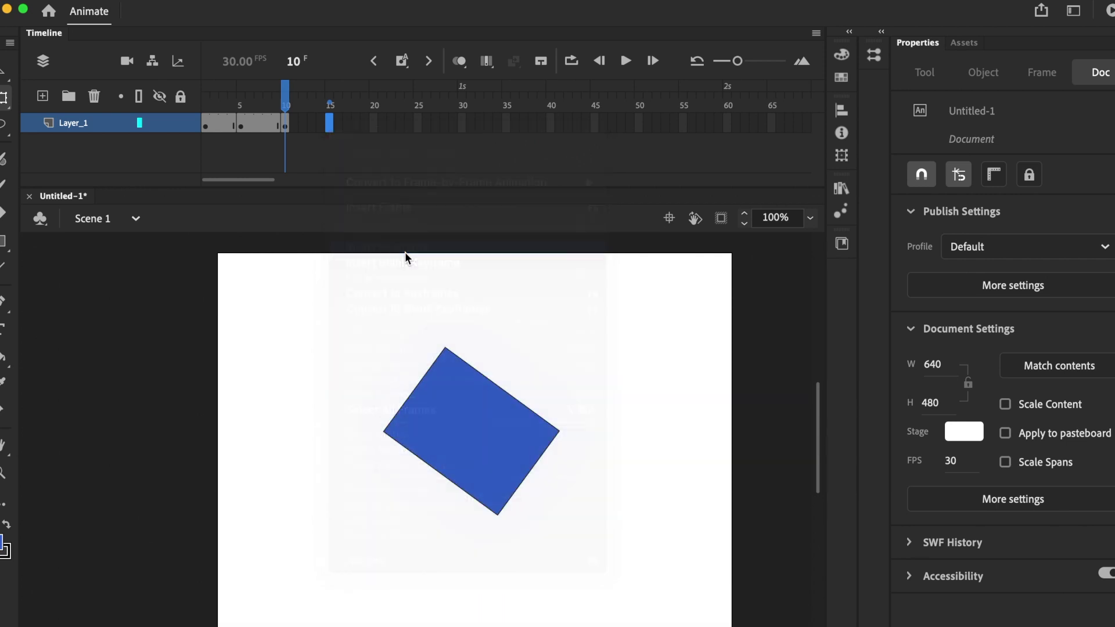
{"action": "left_click_drag", "start_coordinate": [555, 532], "coordinate": [524, 542]}
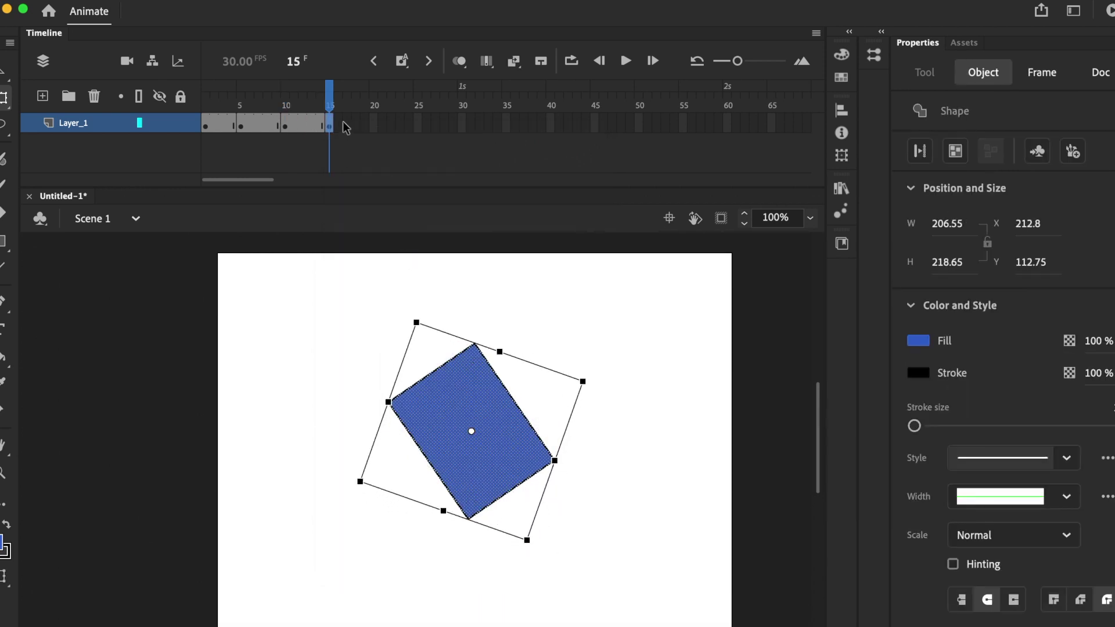
{"action": "left_click", "coordinate": [374, 123]}
{"action": "right_click", "coordinate": [375, 123]}
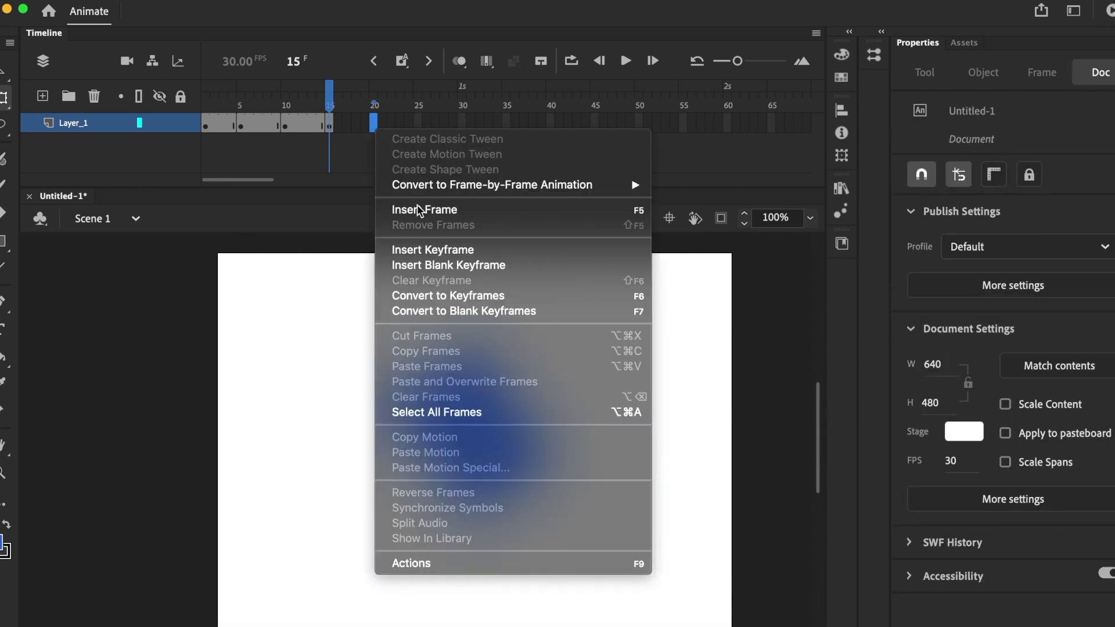
{"action": "left_click", "coordinate": [455, 250]}
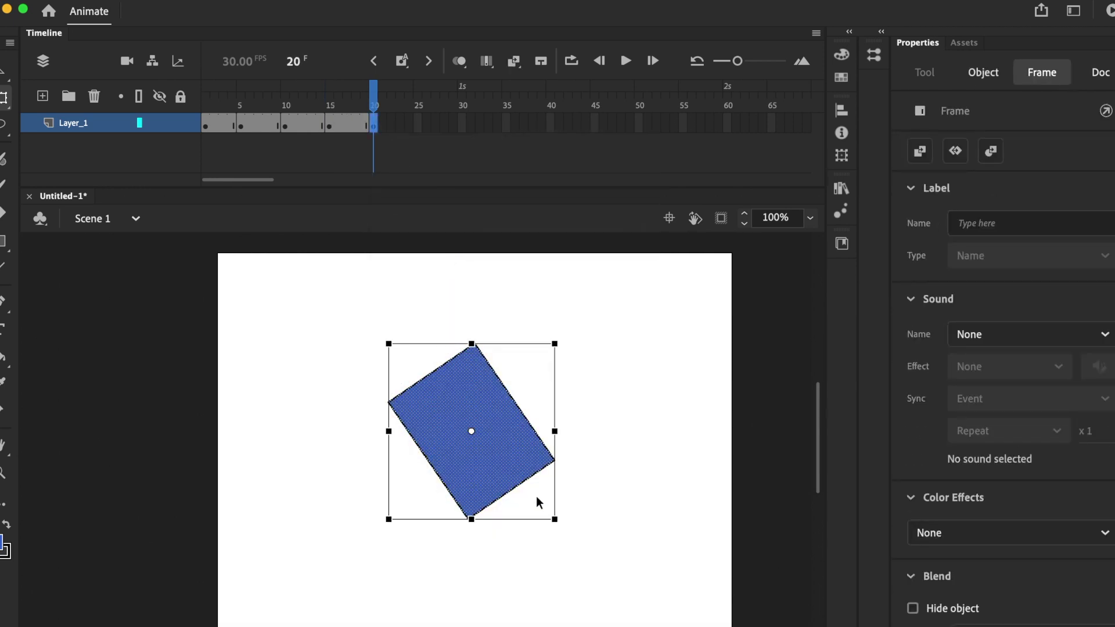
{"action": "left_click_drag", "start_coordinate": [553, 537], "coordinate": [515, 545]}
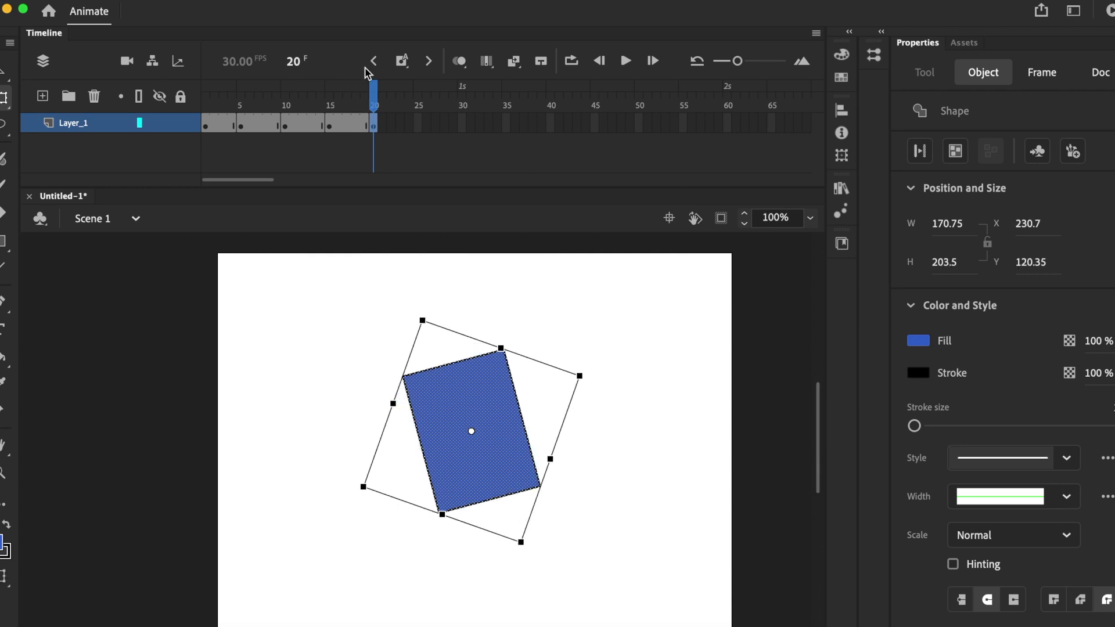
Step: Add a keyframe at frame 25 with the rectangle rotated upright, then return the playhead to frame 1
{"action": "left_click", "coordinate": [419, 124]}
{"action": "right_click", "coordinate": [419, 125]}
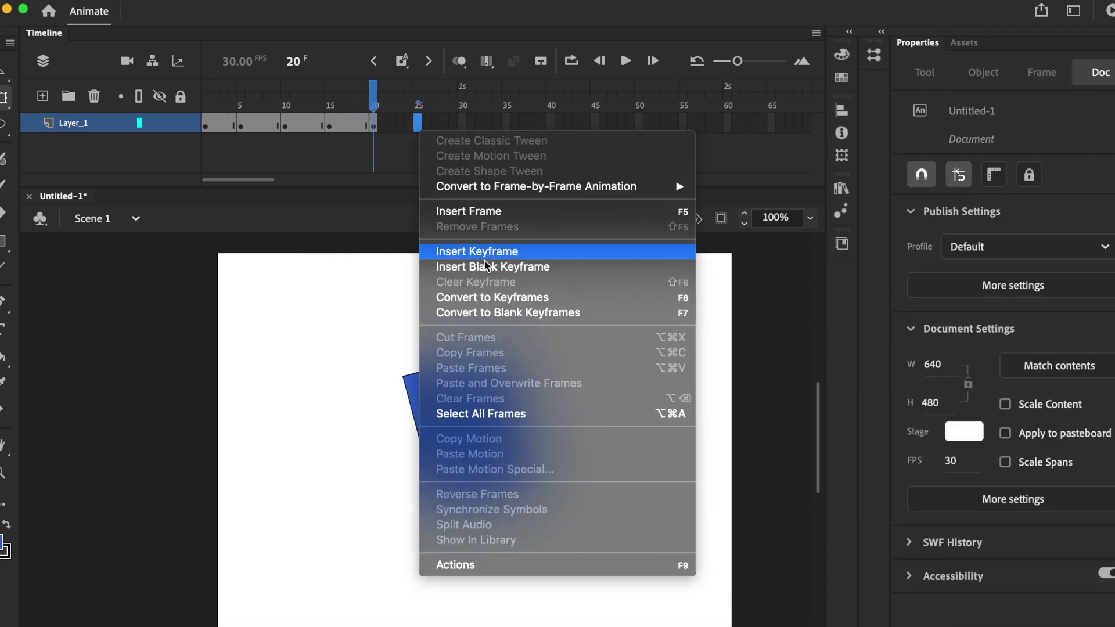
{"action": "left_click", "coordinate": [503, 255]}
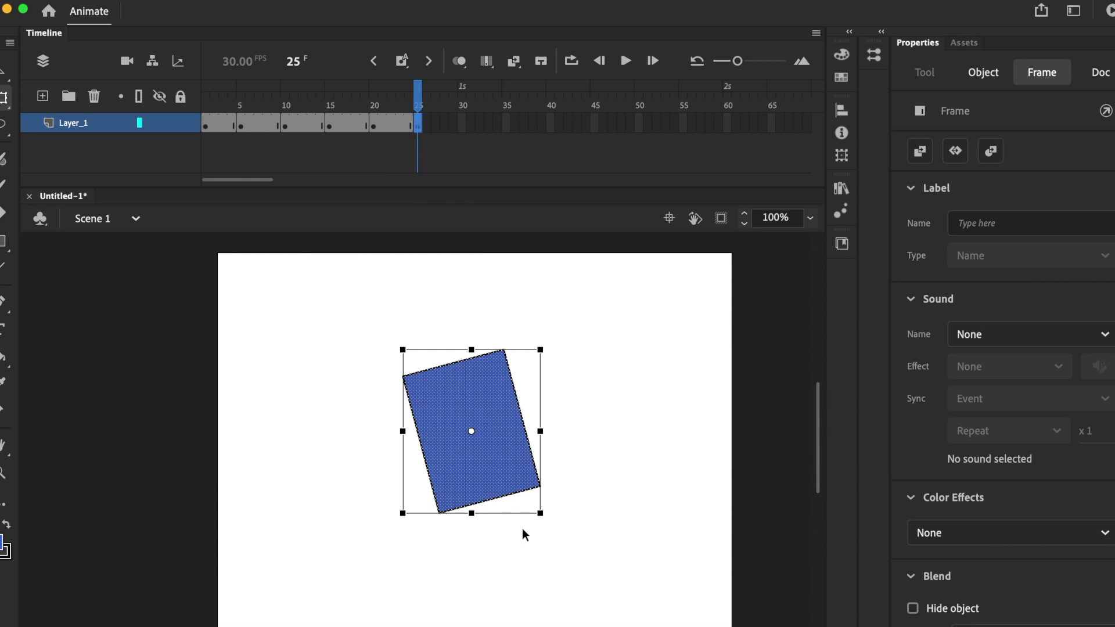
{"action": "left_click", "coordinate": [536, 524]}
{"action": "left_click_drag", "start_coordinate": [532, 525], "coordinate": [504, 521]}
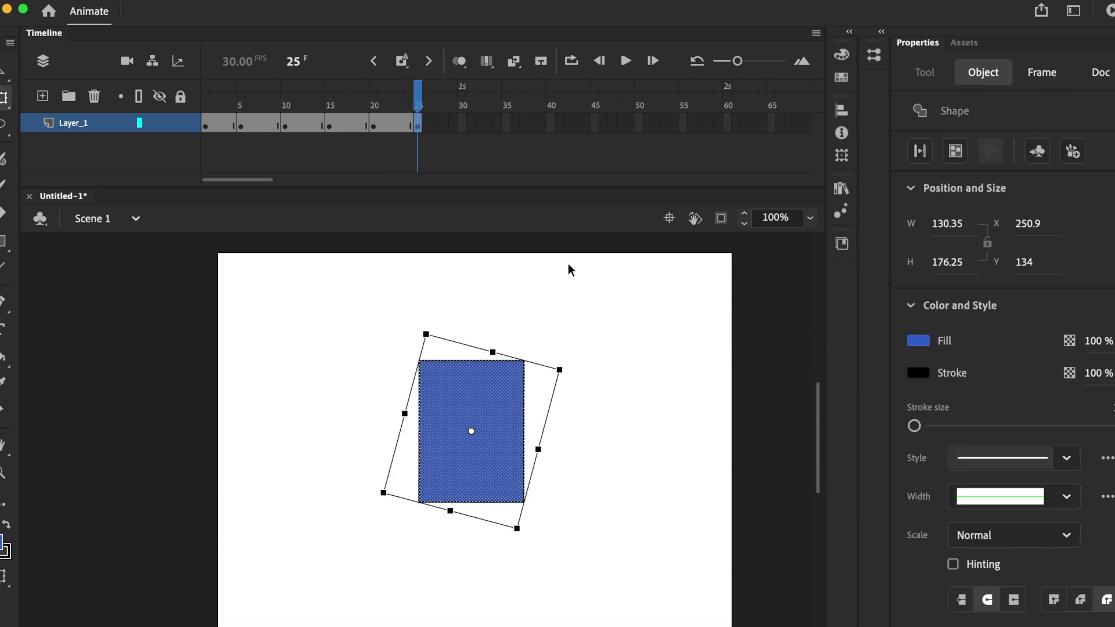
{"action": "left_click", "coordinate": [573, 300]}
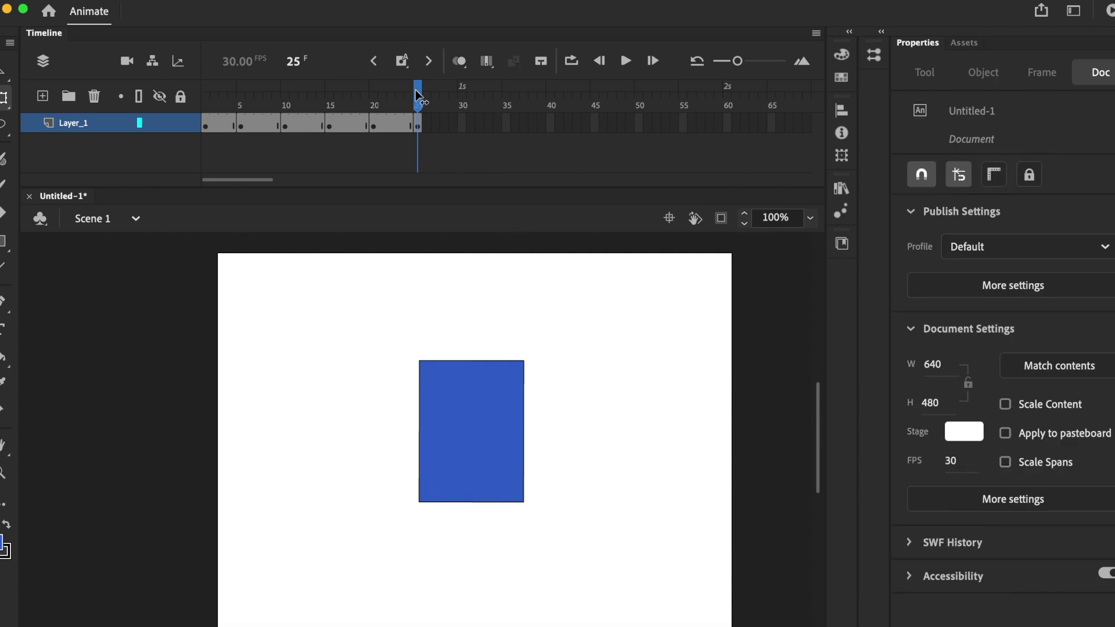
{"action": "left_click_drag", "start_coordinate": [418, 96], "coordinate": [179, 102]}
{"action": "key", "text": "Return"}
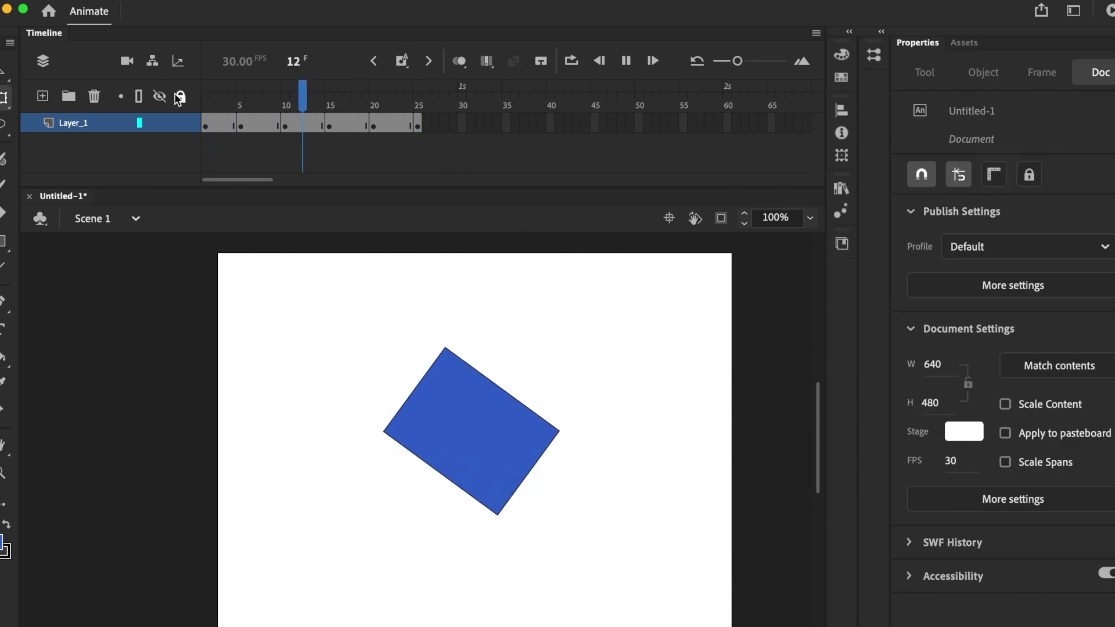
{"action": "key", "text": "Return"}
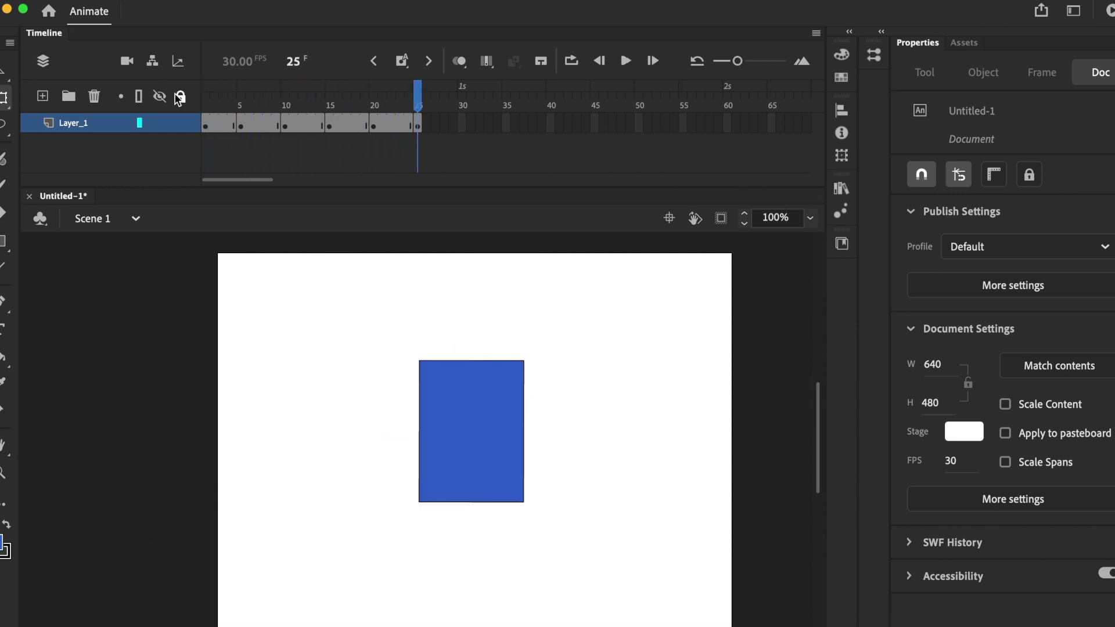
{"action": "left_click", "coordinate": [205, 123]}
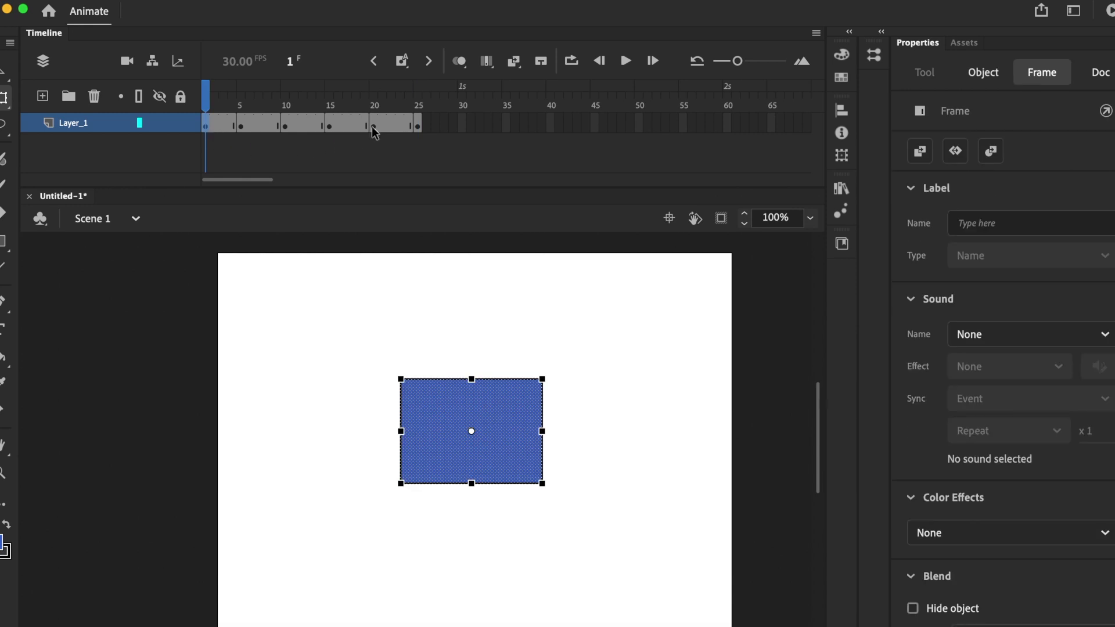
{"action": "left_click", "coordinate": [417, 125]}
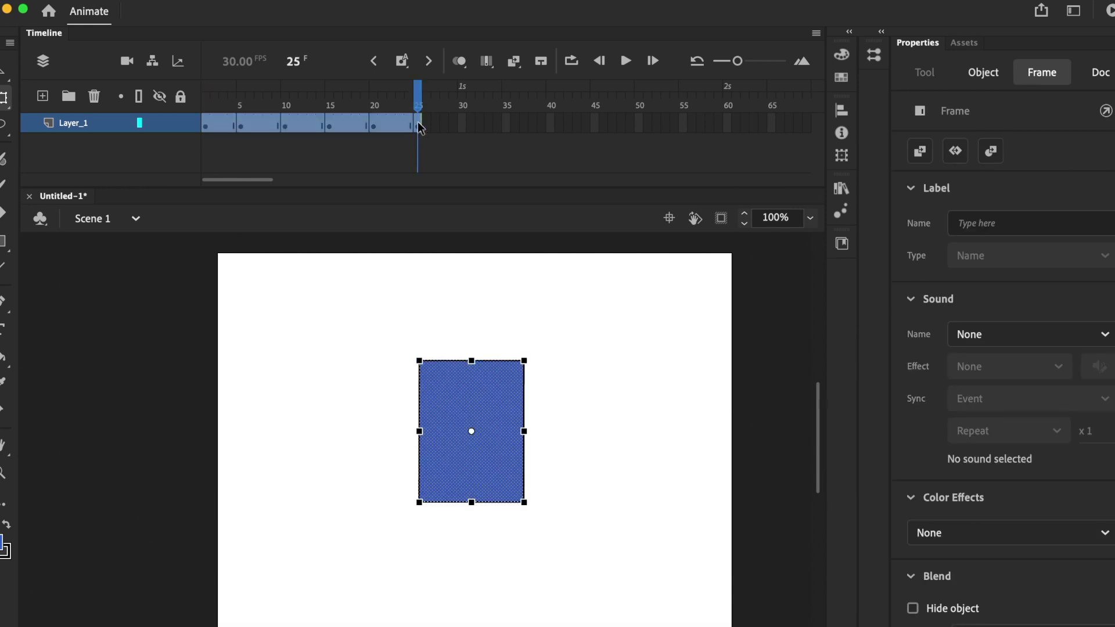
Step: Create a classic tween across frames 1–25 of Layer_1 and play it twice to preview the rotation
{"action": "right_click", "coordinate": [420, 127]}
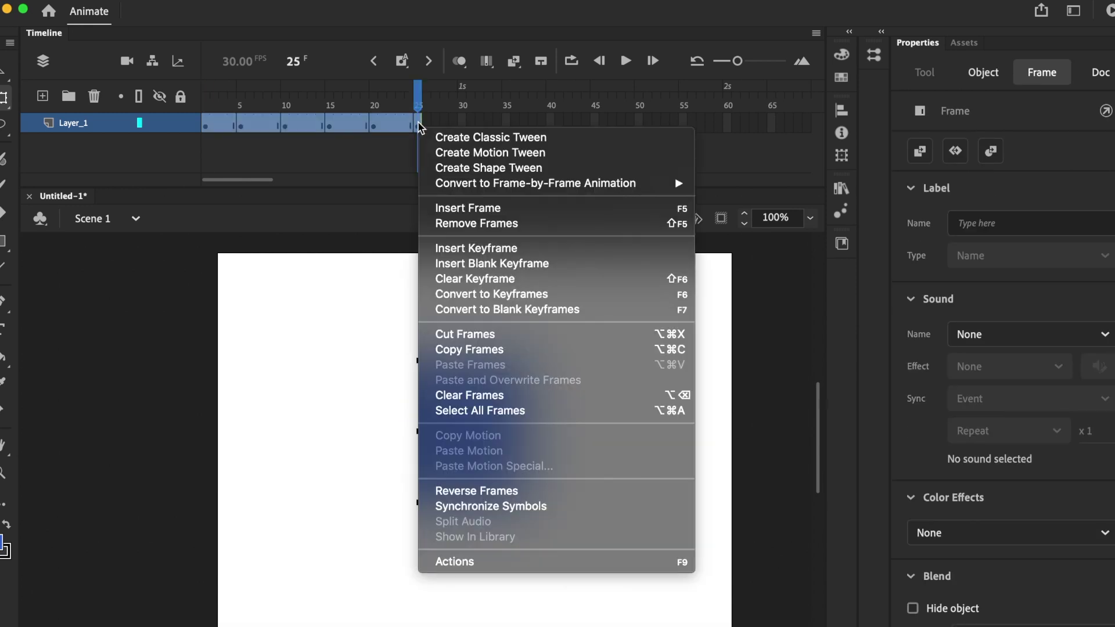
{"action": "left_click", "coordinate": [498, 141]}
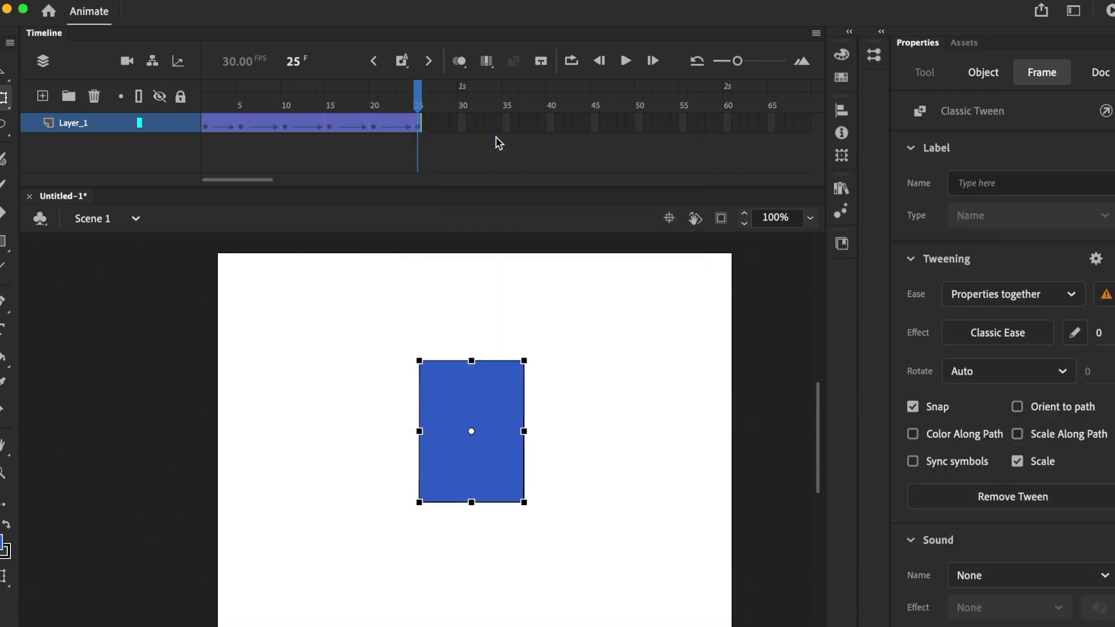
{"action": "left_click", "coordinate": [562, 289]}
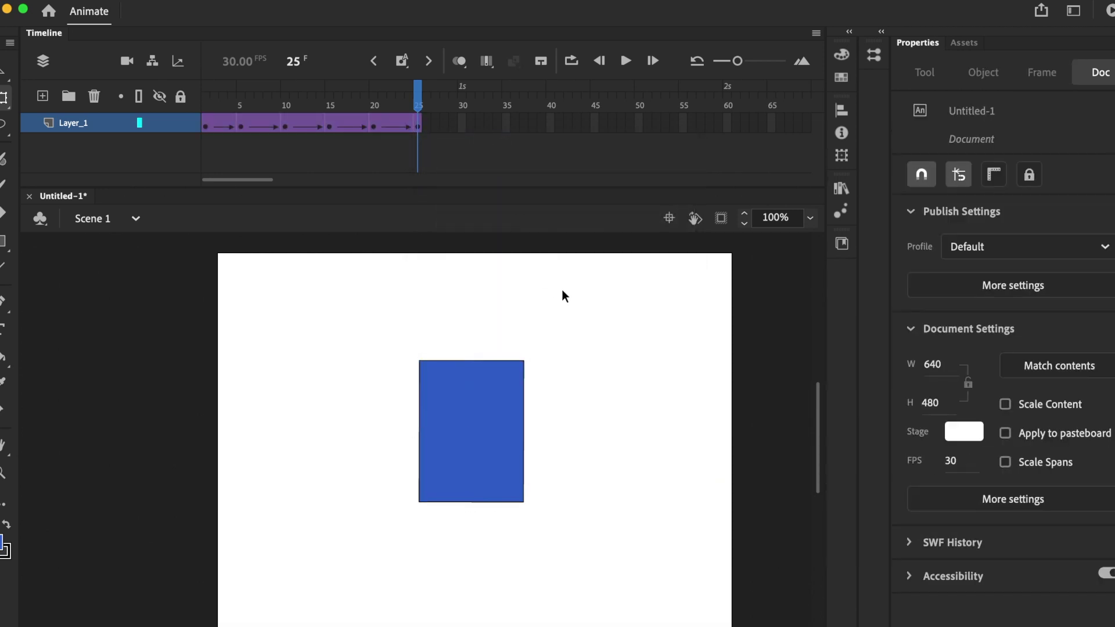
{"action": "key", "text": "Return"}
{"action": "key", "text": "Return"}
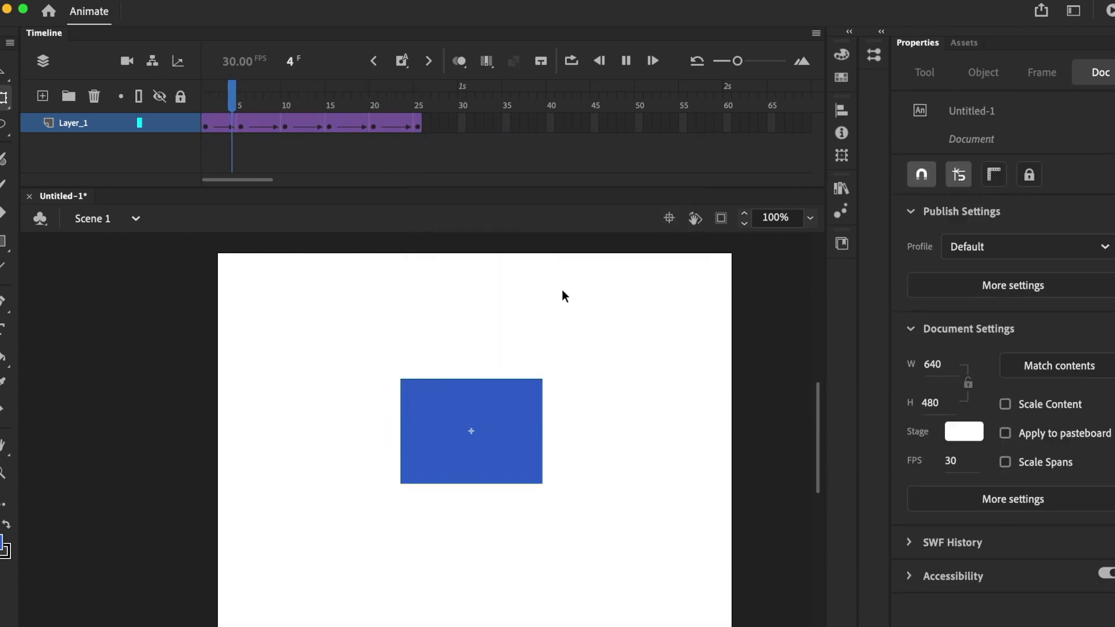
{"action": "key", "text": "Return"}
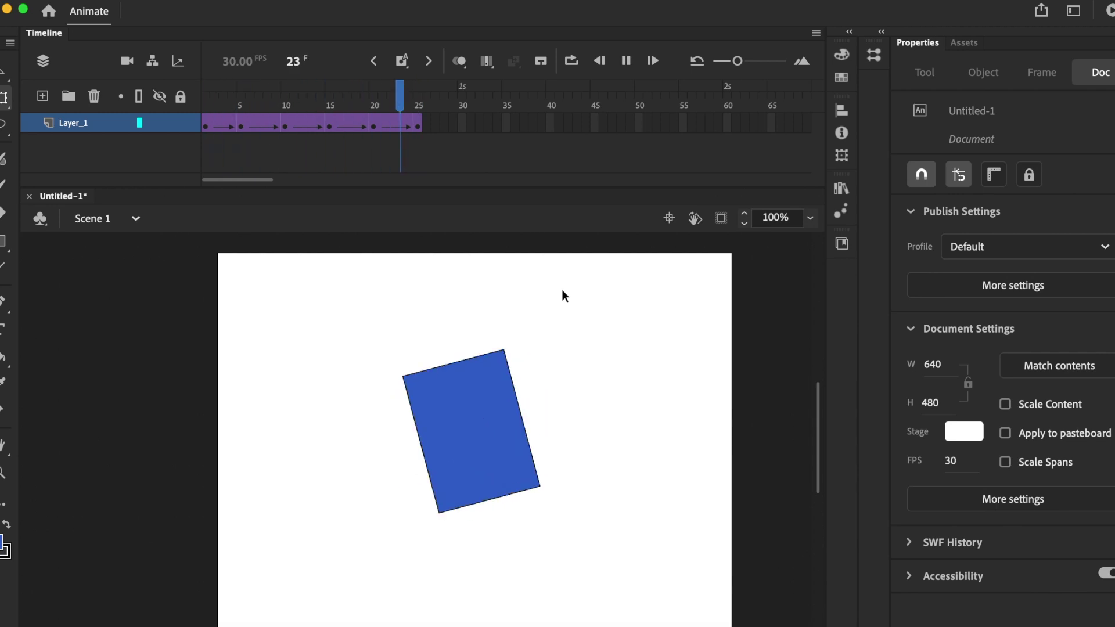
{"action": "double_click", "coordinate": [80, 123]}
Step: Rename Layer_1 to 'square' and add a new Layer_2 below it
{"action": "type", "text": "square"}
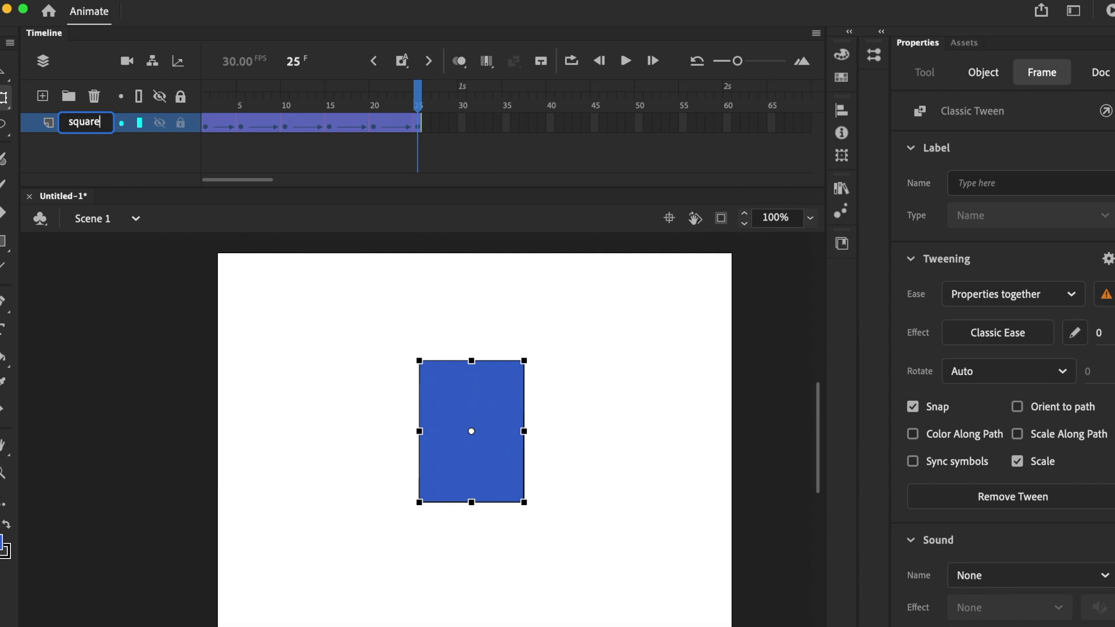
{"action": "key", "text": "Return"}
{"action": "left_click", "coordinate": [72, 151]}
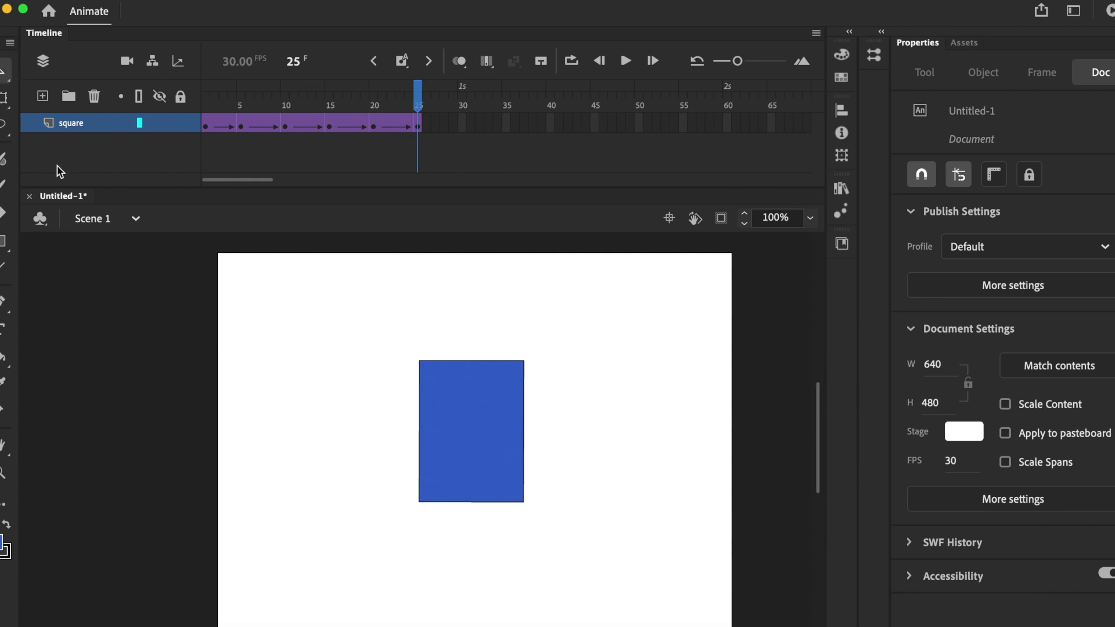
{"action": "left_click", "coordinate": [43, 98]}
{"action": "left_click_drag", "start_coordinate": [73, 123], "coordinate": [78, 153]}
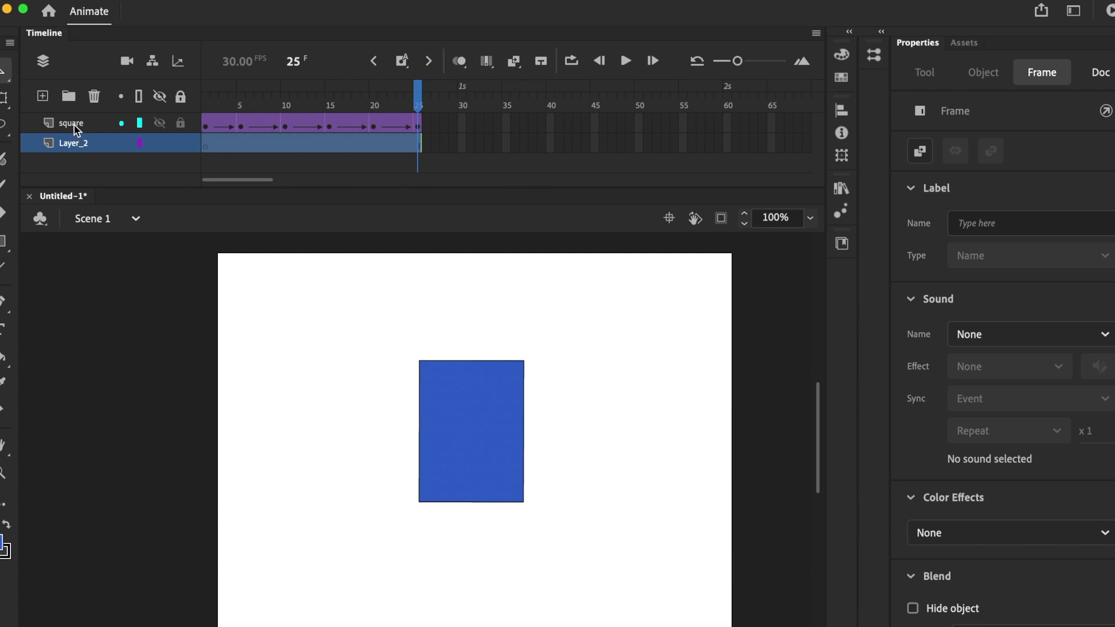
Step: Rename the square layer to 'square_rotate', accepting the corrected name in the warning
{"action": "double_click", "coordinate": [82, 124]}
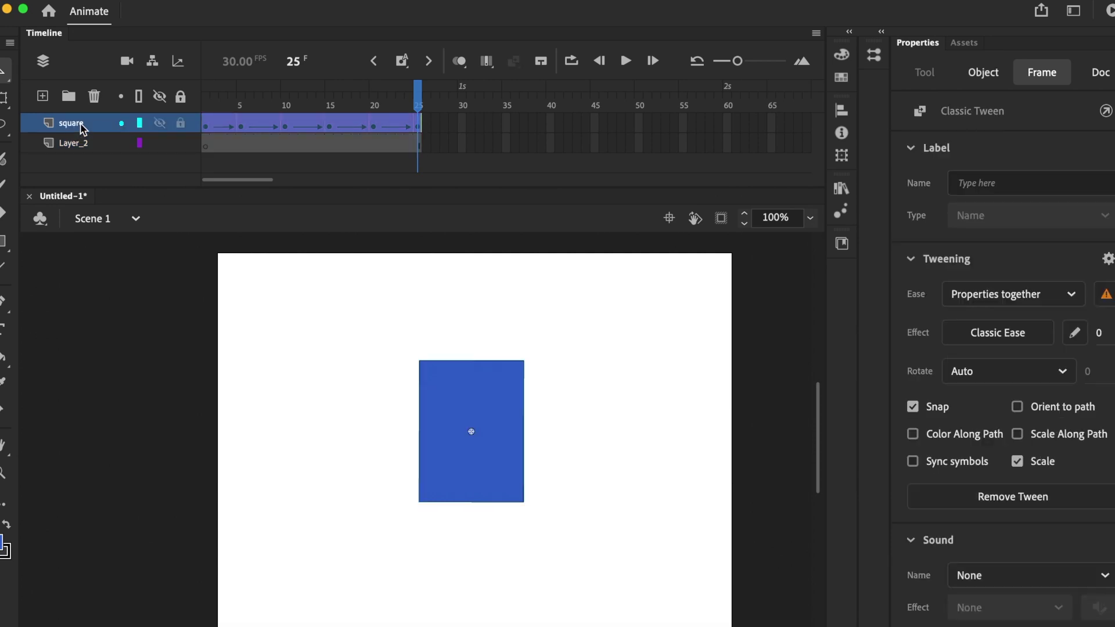
{"action": "left_click", "coordinate": [99, 122]}
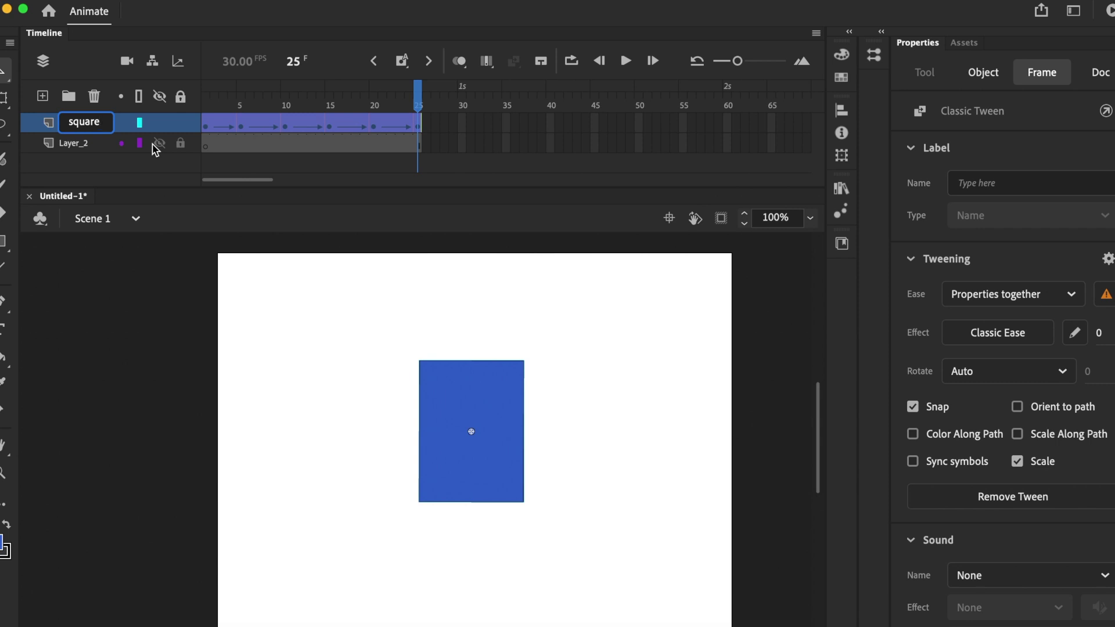
{"action": "type", "text": "rotate"}
{"action": "key", "text": "Return"}
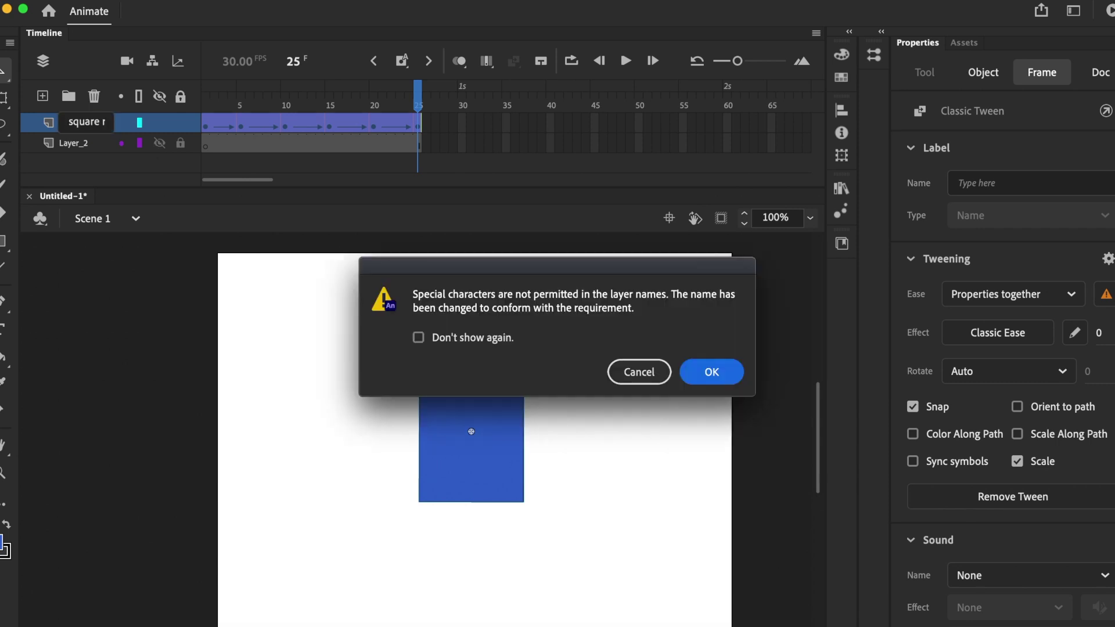
{"action": "left_click", "coordinate": [712, 372]}
Step: Rename Layer_2 to 'scale'
{"action": "double_click", "coordinate": [74, 143]}
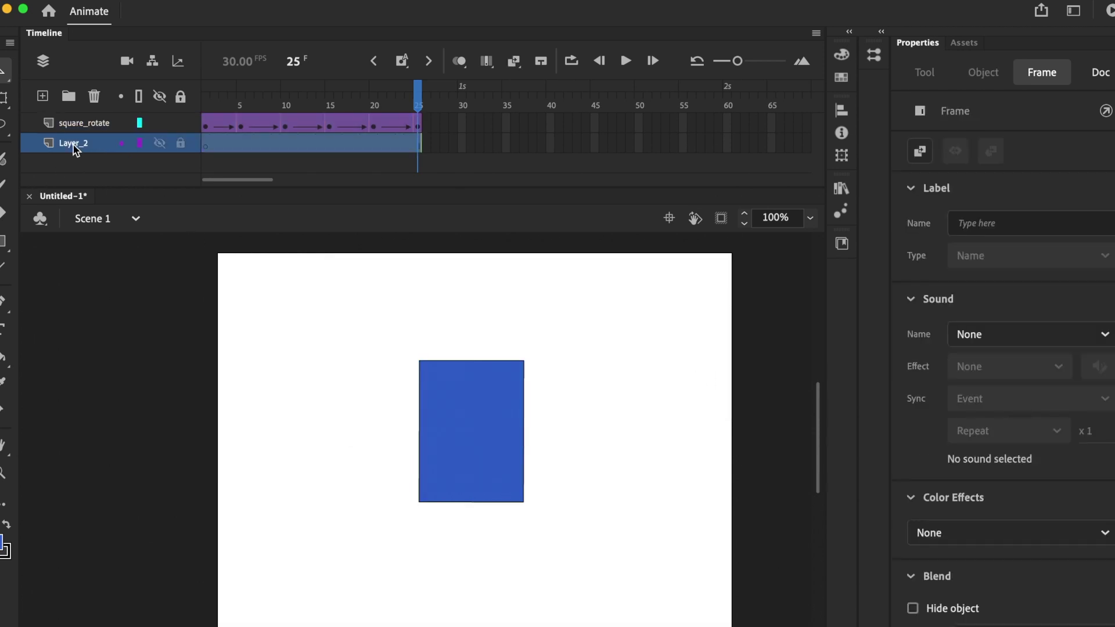
{"action": "type", "text": "scale"}
{"action": "key", "text": "Return"}
{"action": "left_click", "coordinate": [481, 397]}
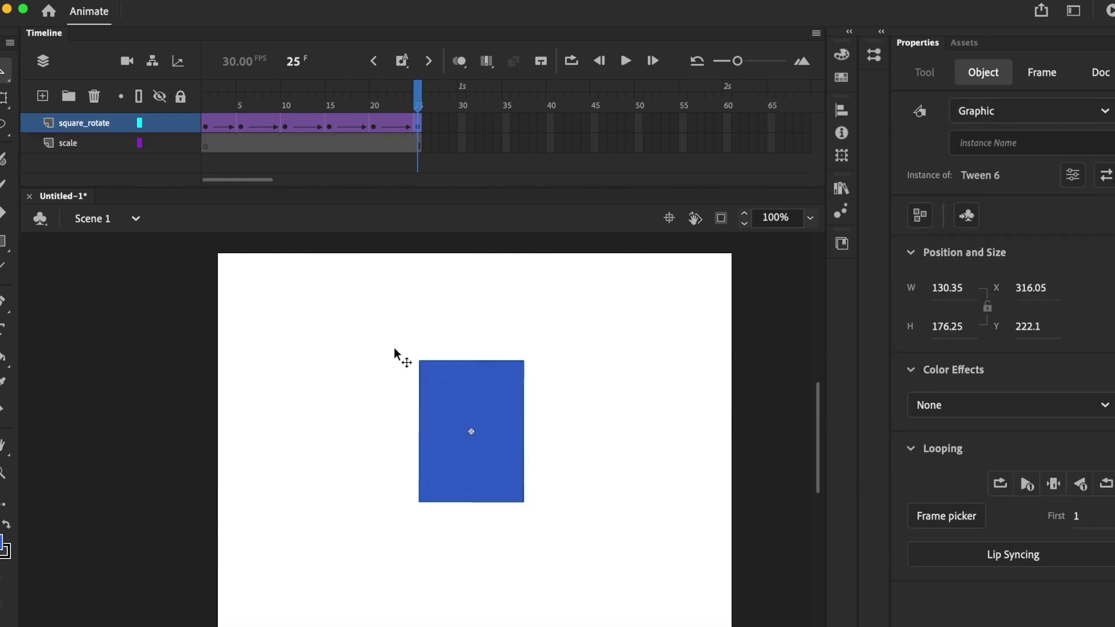
Step: Scale the blue rectangle up slightly, add a keyframe at frame 5 on scale, then delete the scale layer
{"action": "left_click", "coordinate": [4, 100]}
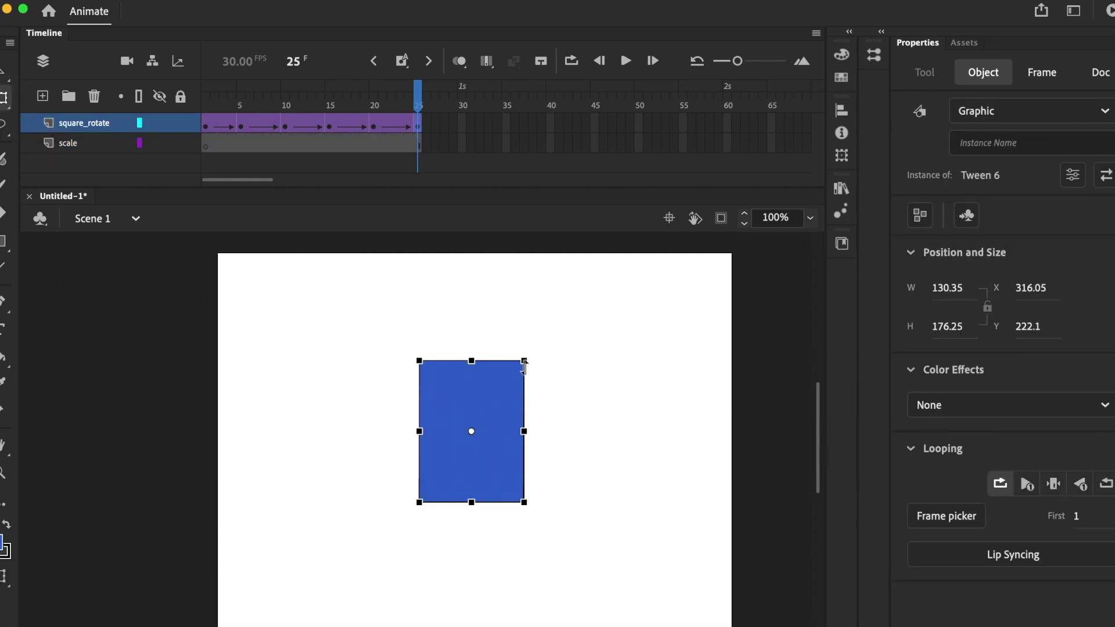
{"action": "left_click_drag", "start_coordinate": [524, 361], "coordinate": [533, 352]}
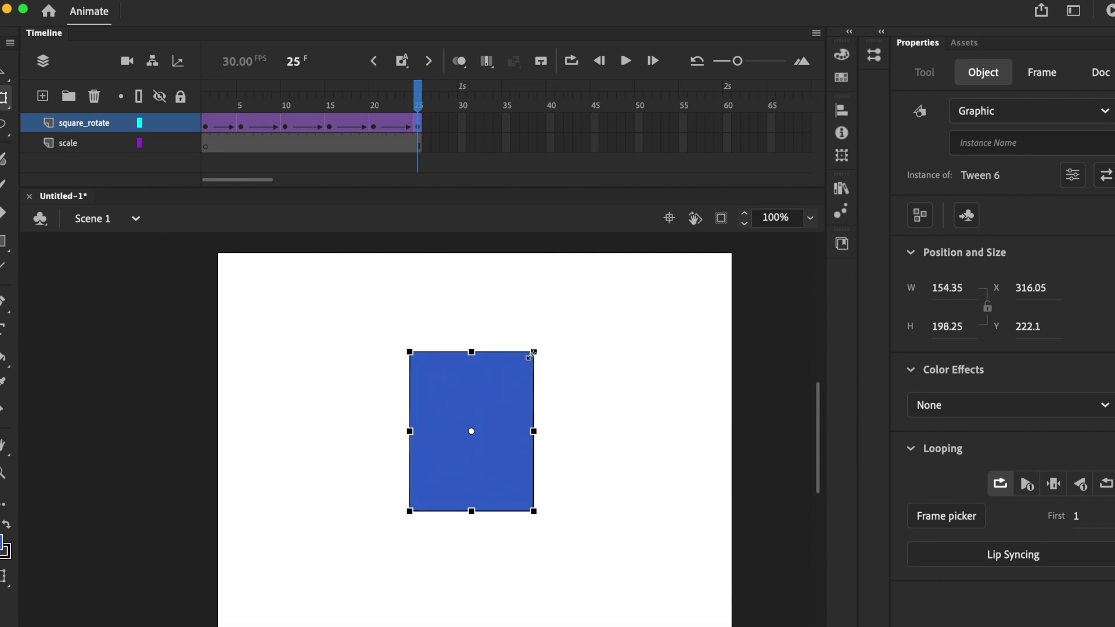
{"action": "left_click", "coordinate": [243, 145]}
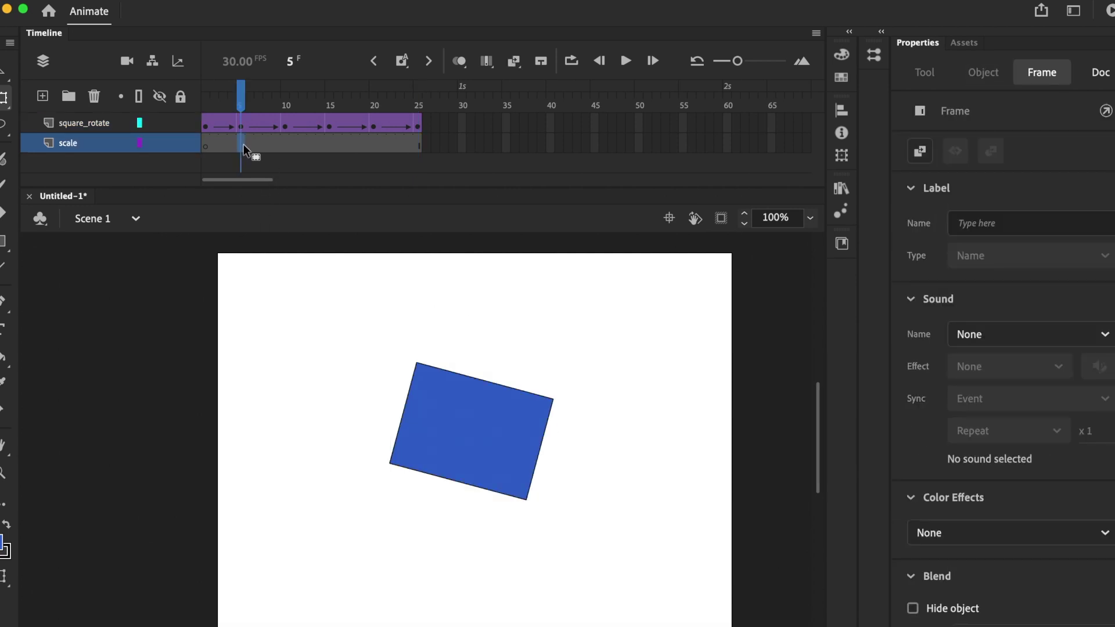
{"action": "right_click", "coordinate": [243, 144]}
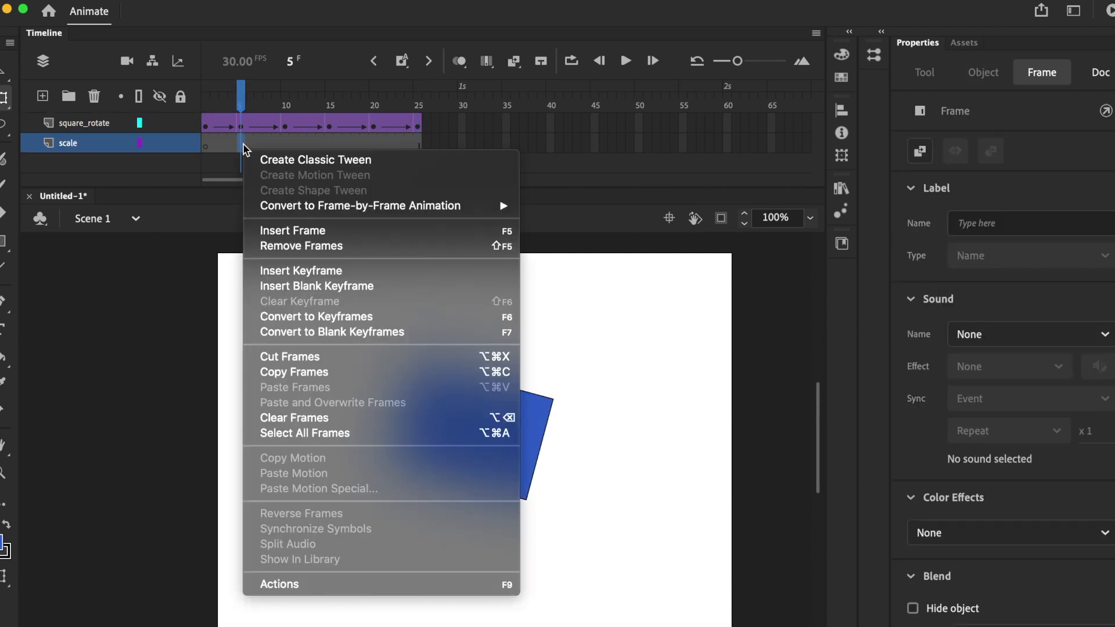
{"action": "left_click", "coordinate": [313, 268]}
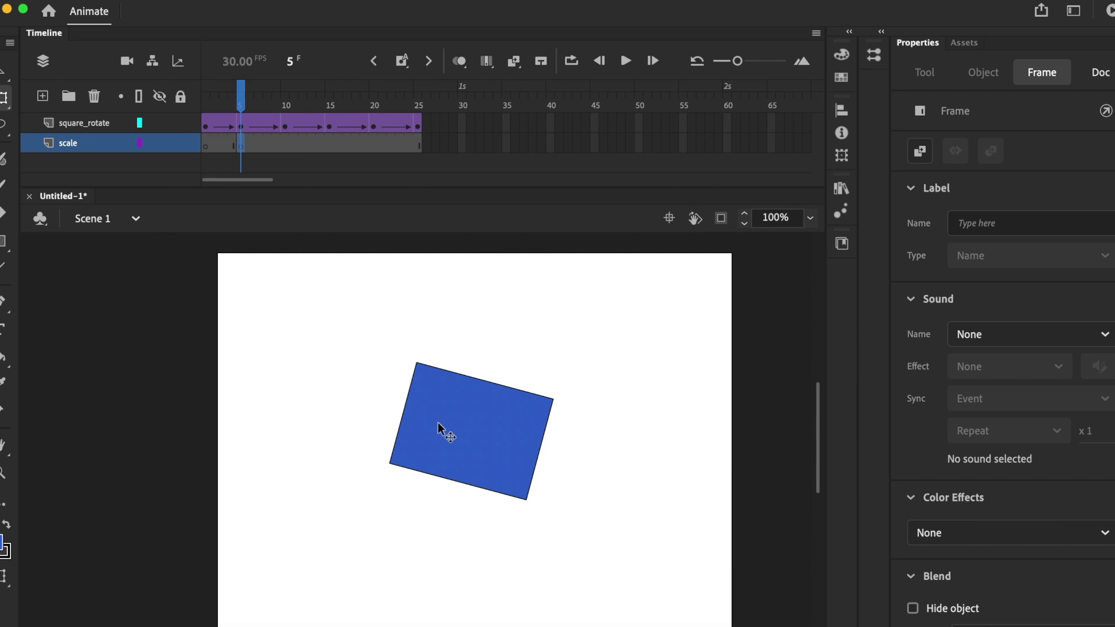
{"action": "left_click", "coordinate": [100, 95]}
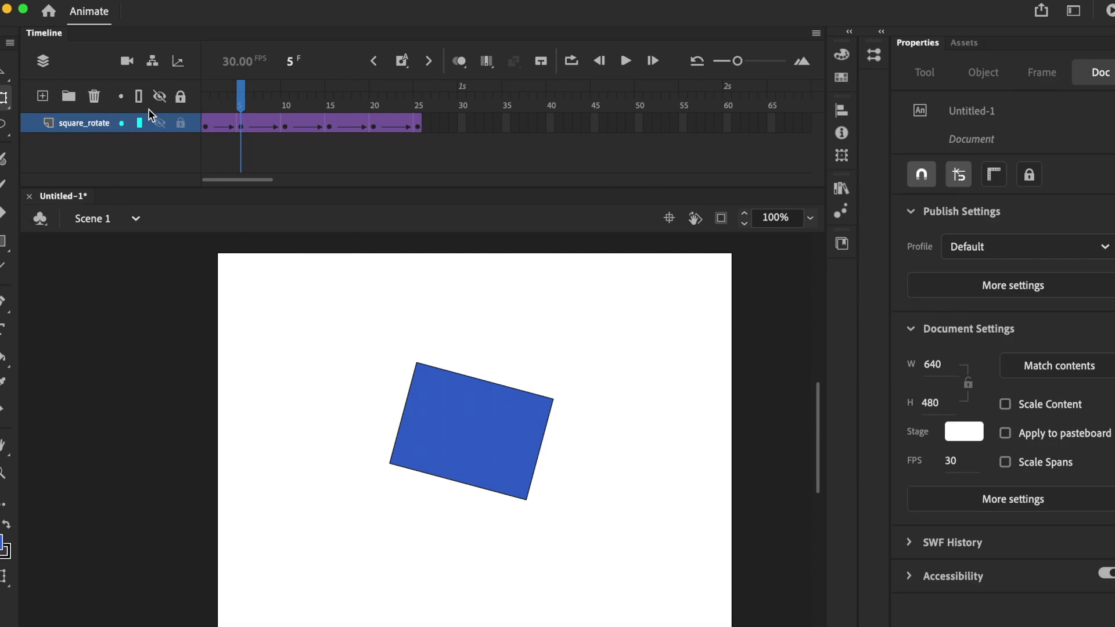
Step: Hide square_rotate, add a new layer, and draw an oval near the stage centre
{"action": "left_click", "coordinate": [159, 123]}
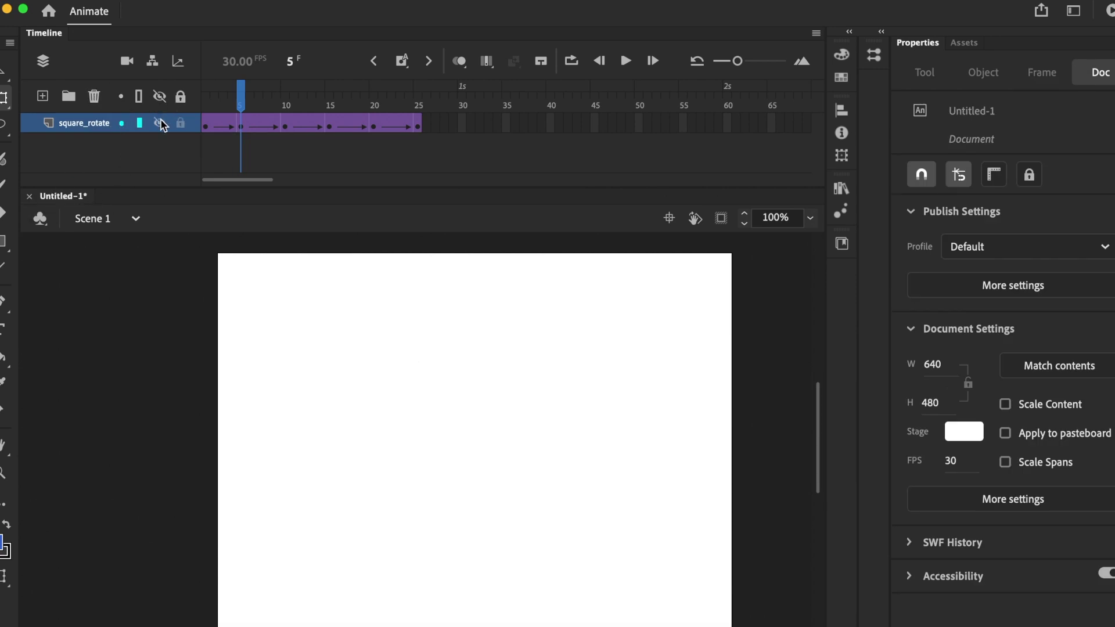
{"action": "left_click", "coordinate": [5, 247]}
{"action": "left_click", "coordinate": [87, 292]}
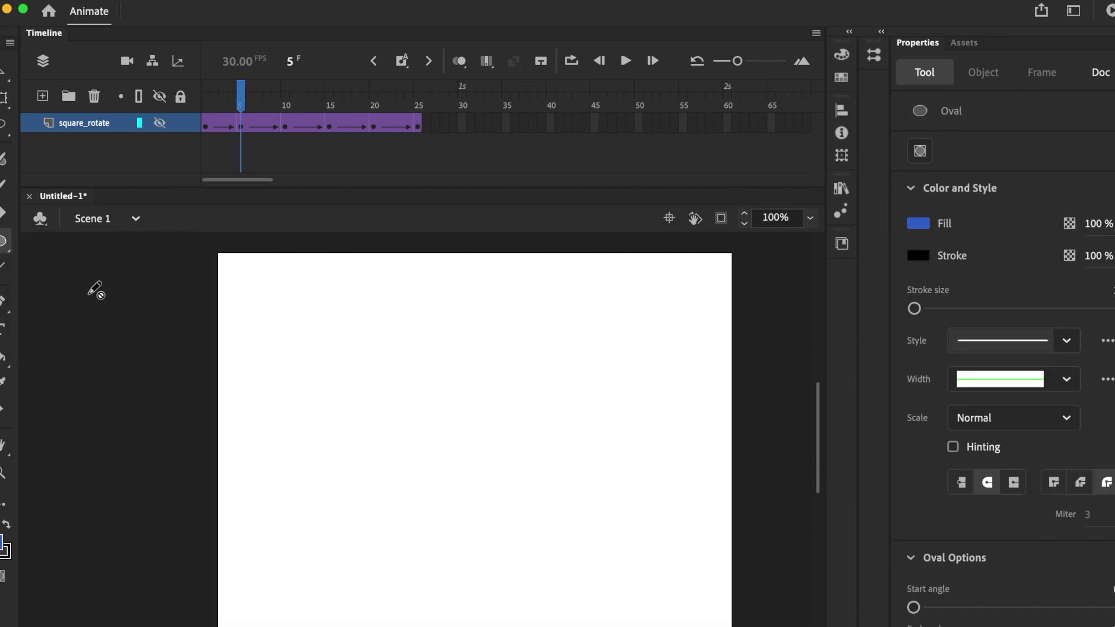
{"action": "left_click", "coordinate": [42, 96]}
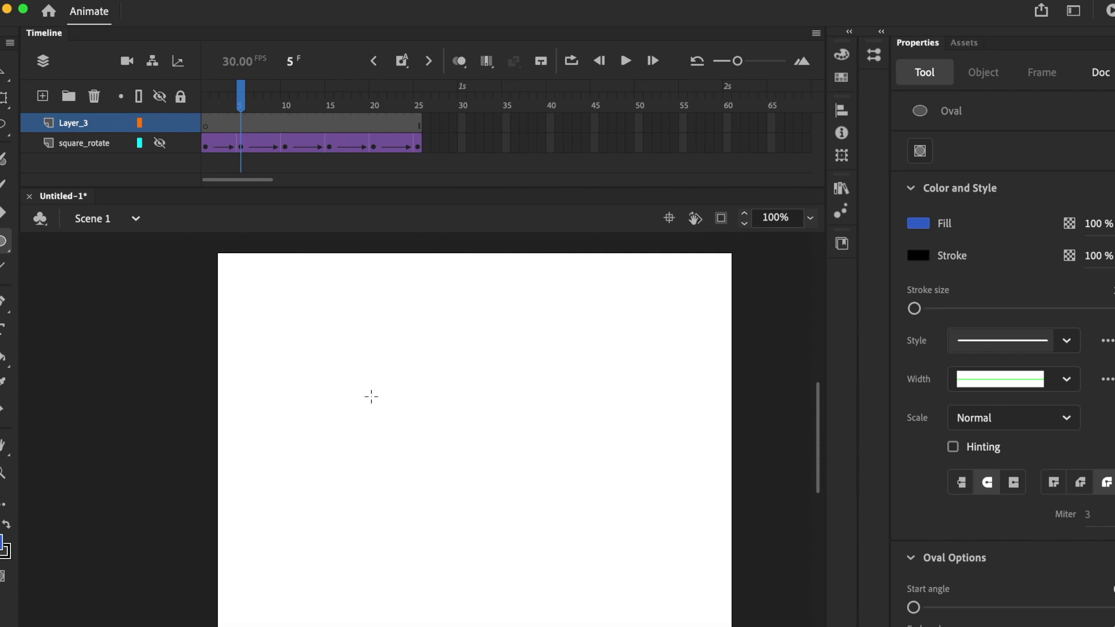
{"action": "left_click_drag", "start_coordinate": [417, 390], "coordinate": [516, 476]}
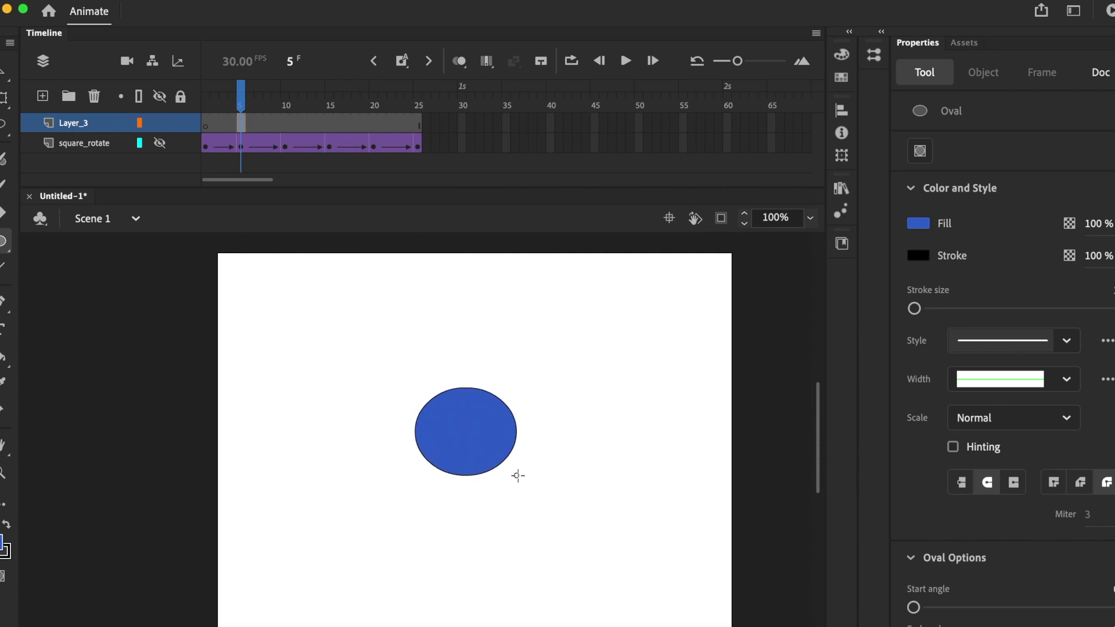
Step: Set the fill colour to red and refill the blue oval red
{"action": "left_click", "coordinate": [920, 227]}
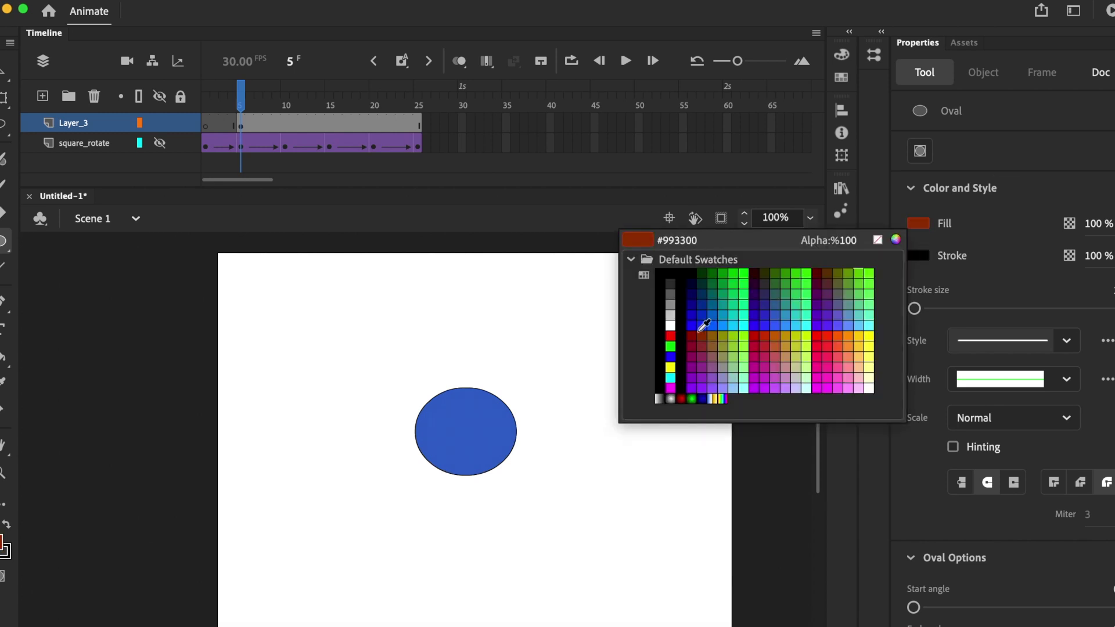
{"action": "left_click", "coordinate": [671, 335]}
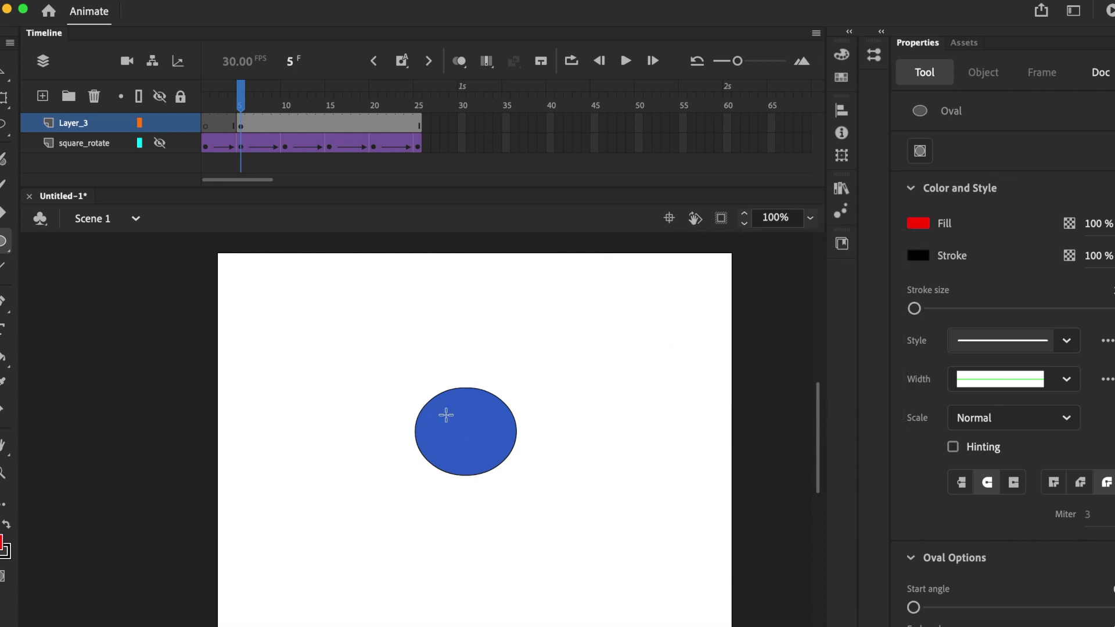
{"action": "key", "text": "v"}
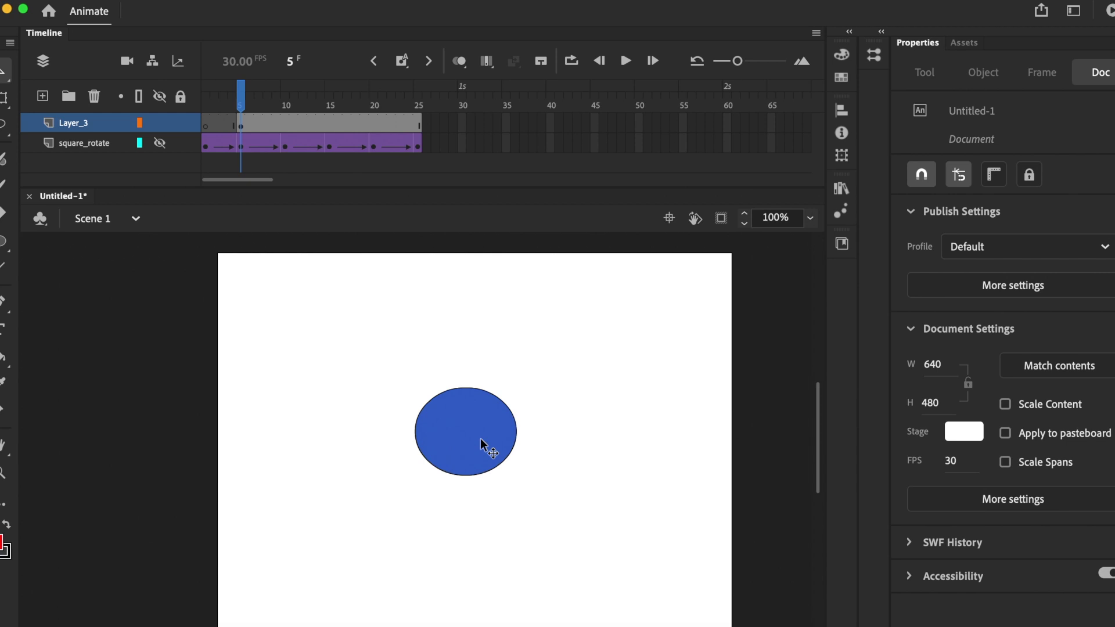
{"action": "left_click", "coordinate": [480, 438]}
{"action": "left_click", "coordinate": [923, 344]}
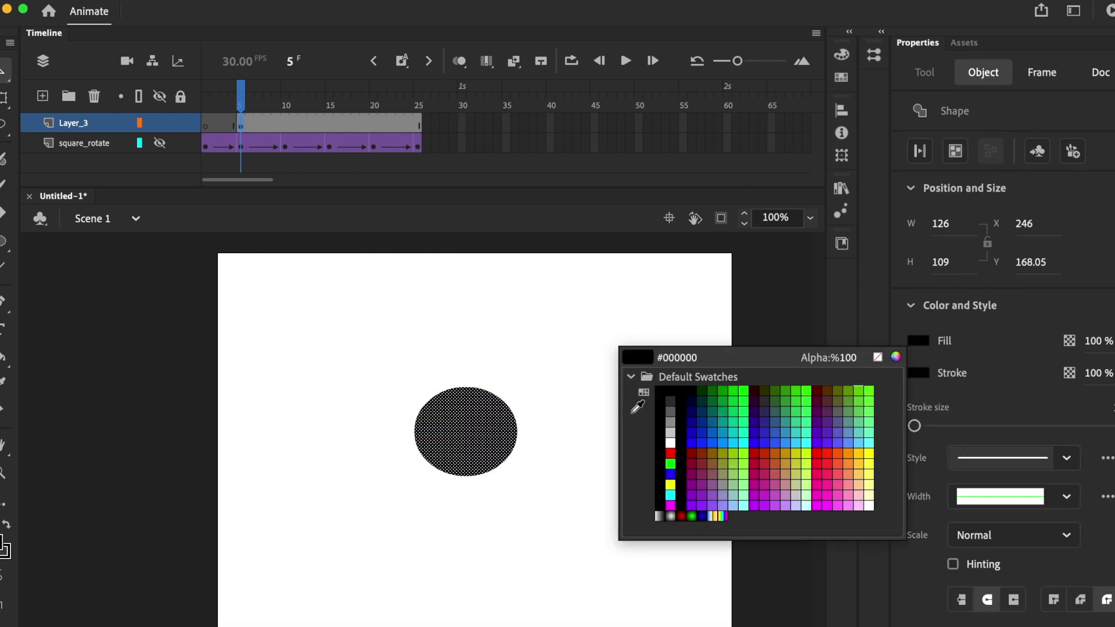
{"action": "left_click", "coordinate": [672, 453]}
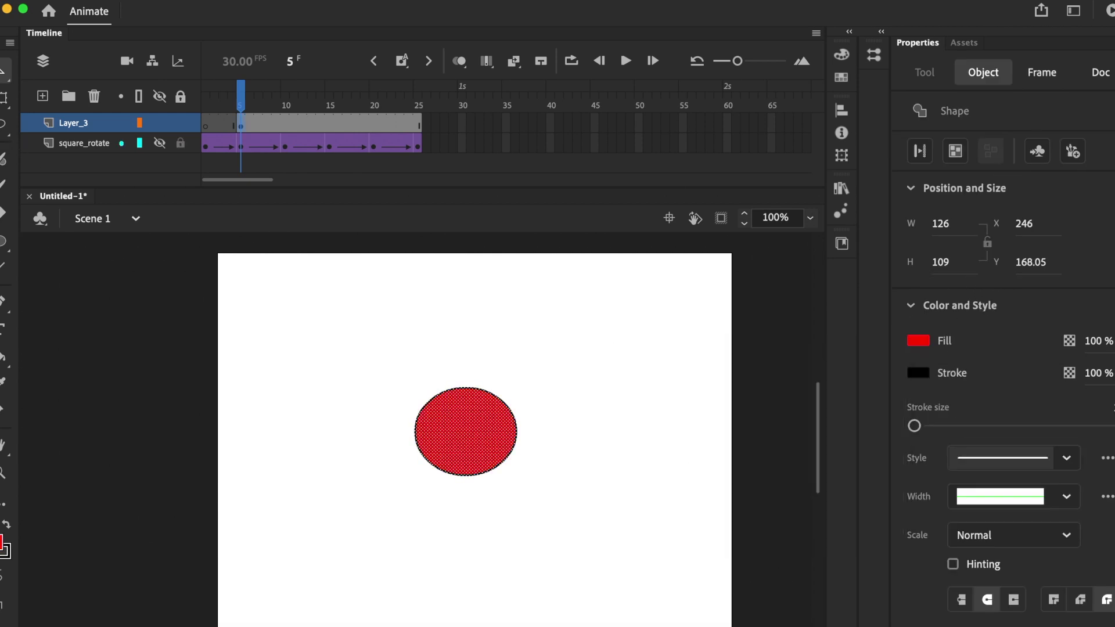
{"action": "left_click", "coordinate": [436, 330]}
{"action": "left_click", "coordinate": [451, 423]}
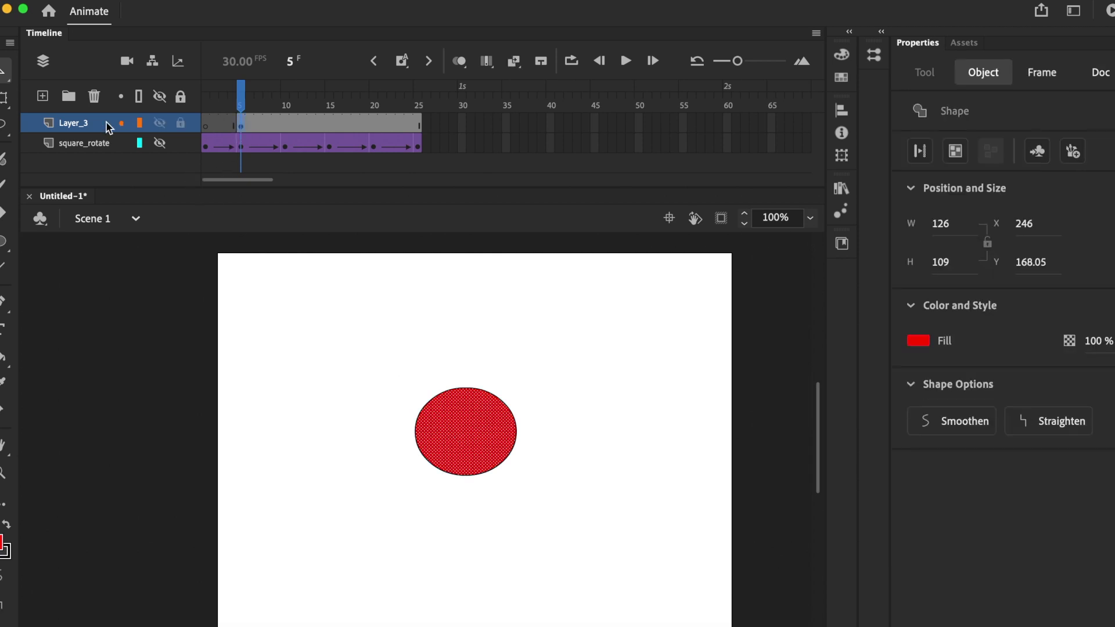
Step: Enlarge the oval to 204 × 185, then add keyframes at frames 10 and 15, enlarging it further at each
{"action": "left_click", "coordinate": [11, 104]}
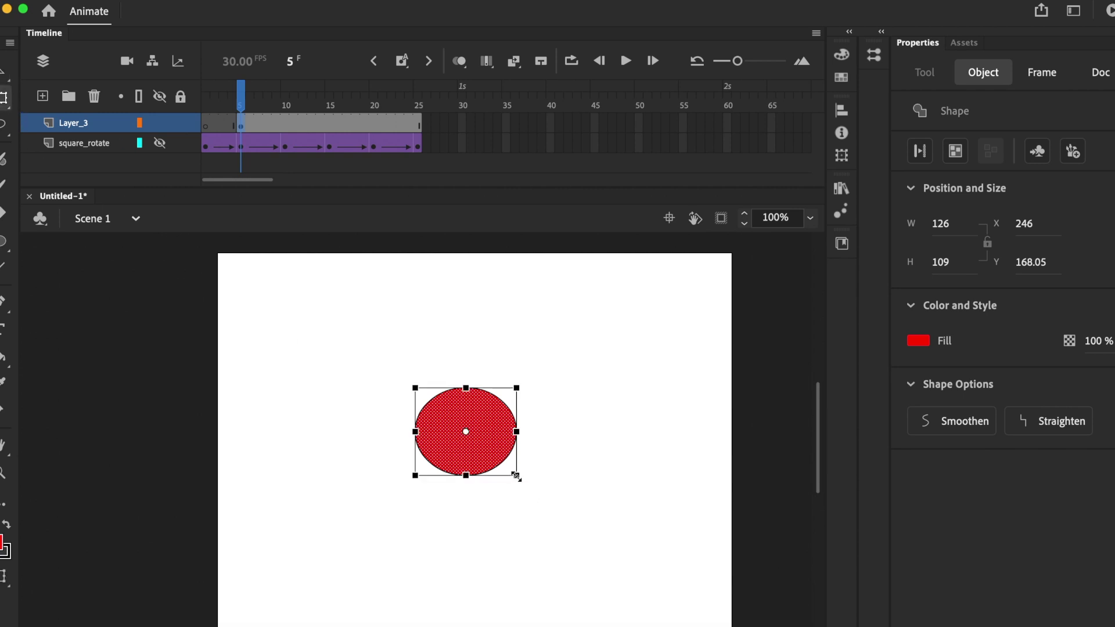
{"action": "left_click_drag", "start_coordinate": [516, 476], "coordinate": [548, 506]}
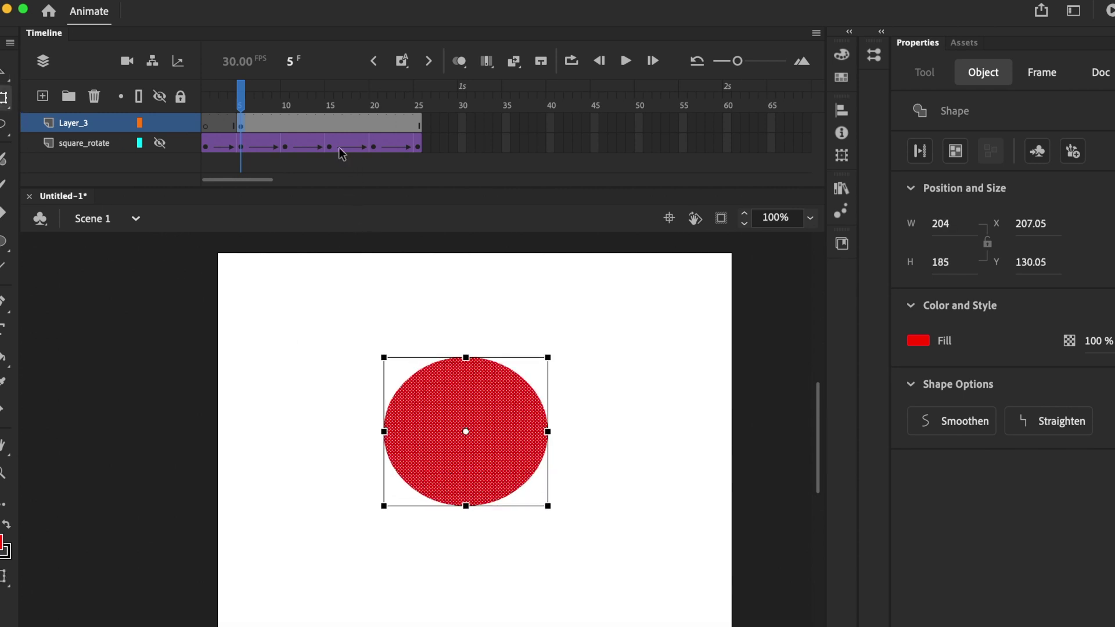
{"action": "left_click", "coordinate": [284, 123]}
{"action": "right_click", "coordinate": [284, 125]}
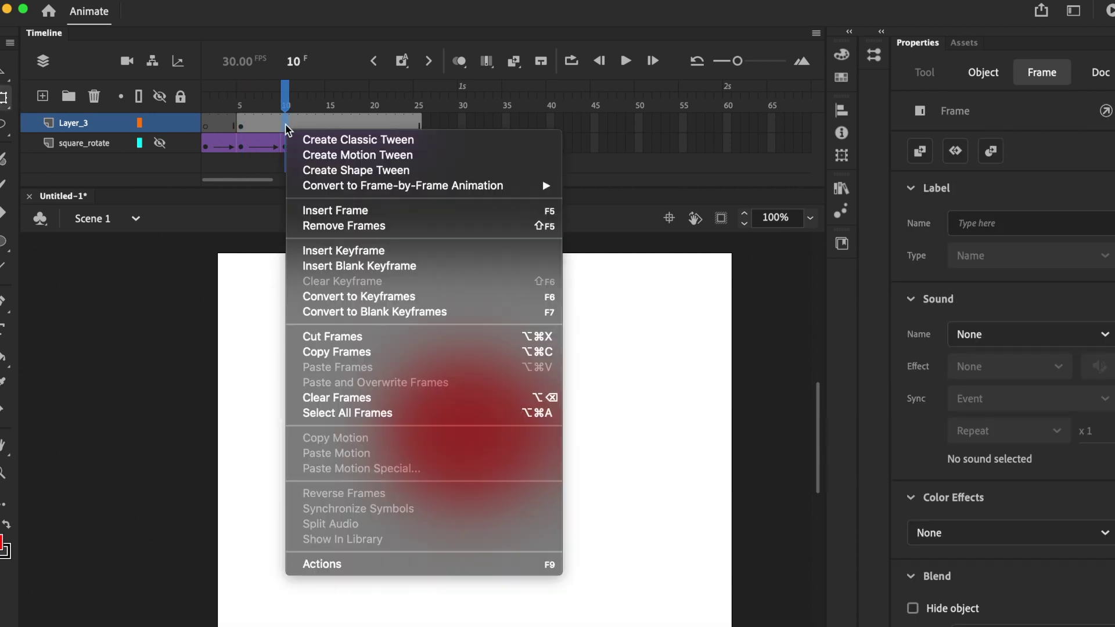
{"action": "left_click", "coordinate": [383, 251]}
{"action": "left_click_drag", "start_coordinate": [551, 510], "coordinate": [565, 520]}
{"action": "left_click", "coordinate": [326, 122]}
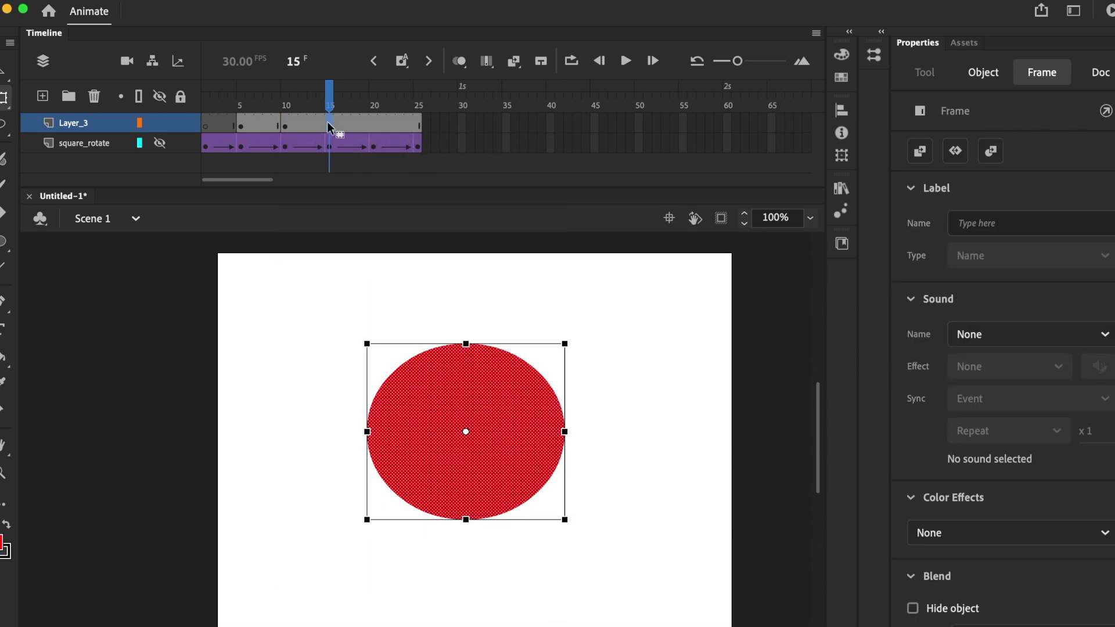
{"action": "right_click", "coordinate": [327, 120]}
{"action": "left_click", "coordinate": [450, 253]}
{"action": "left_click_drag", "start_coordinate": [565, 521], "coordinate": [605, 557]}
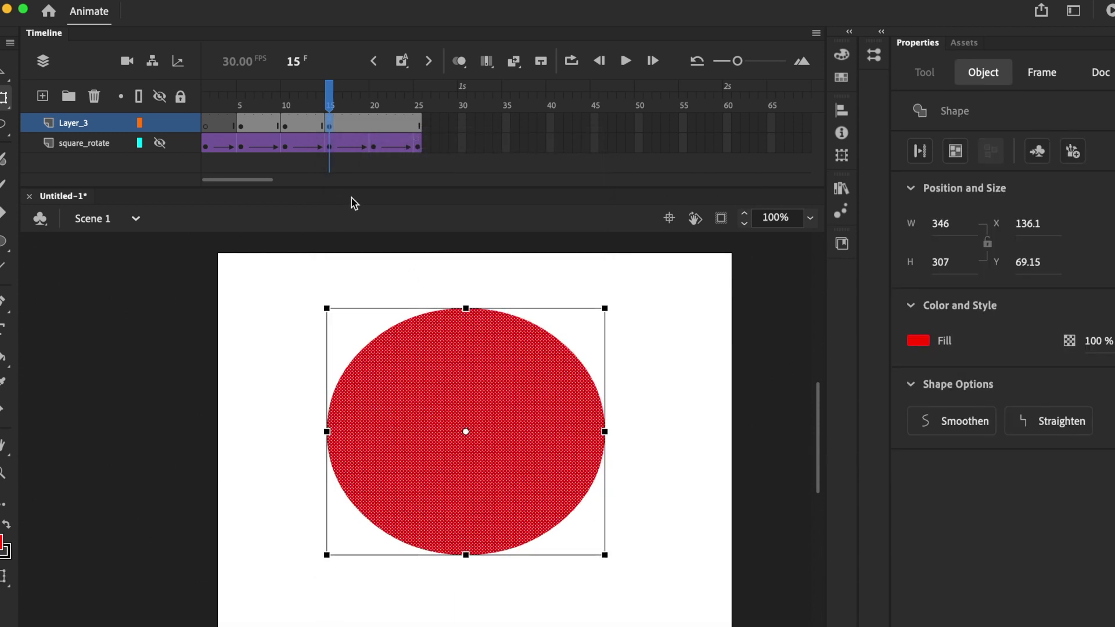
Step: Add keyframes at frames 20 and 25, enlarging the oval to 452 × 400.9 and 494 × 434.9
{"action": "left_click", "coordinate": [374, 122]}
{"action": "right_click", "coordinate": [374, 121]}
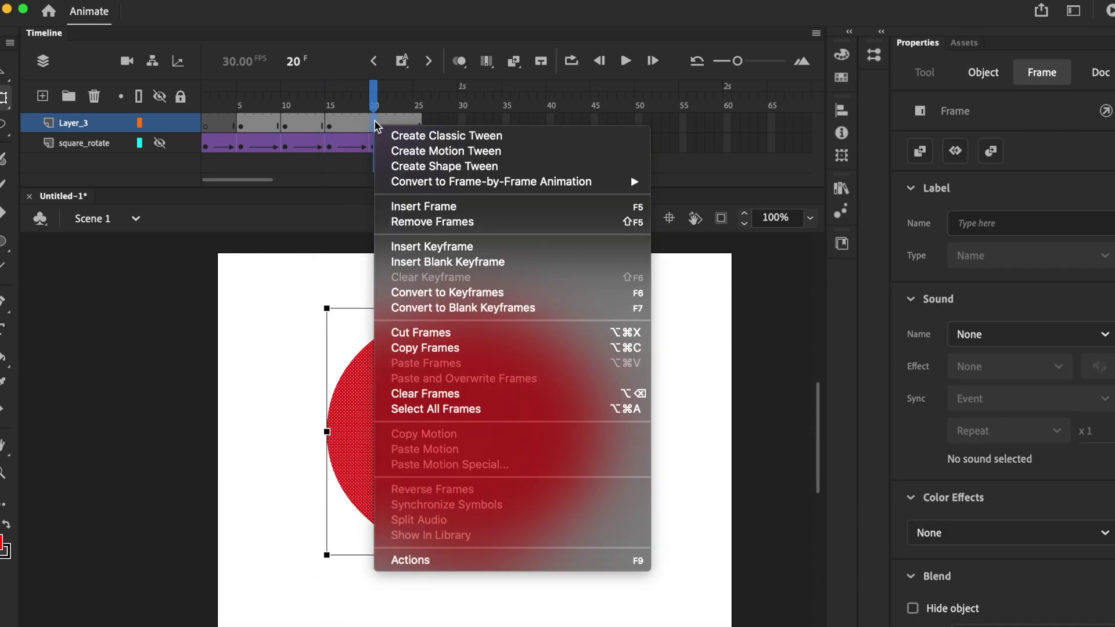
{"action": "left_click", "coordinate": [487, 246]}
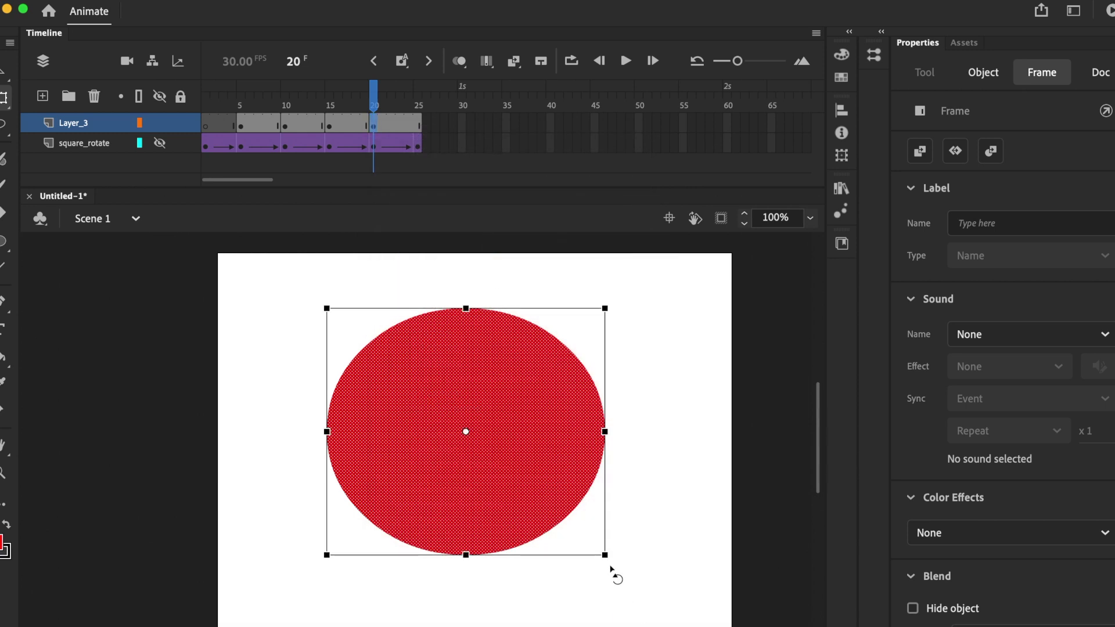
{"action": "left_click_drag", "start_coordinate": [639, 588], "coordinate": [649, 593]}
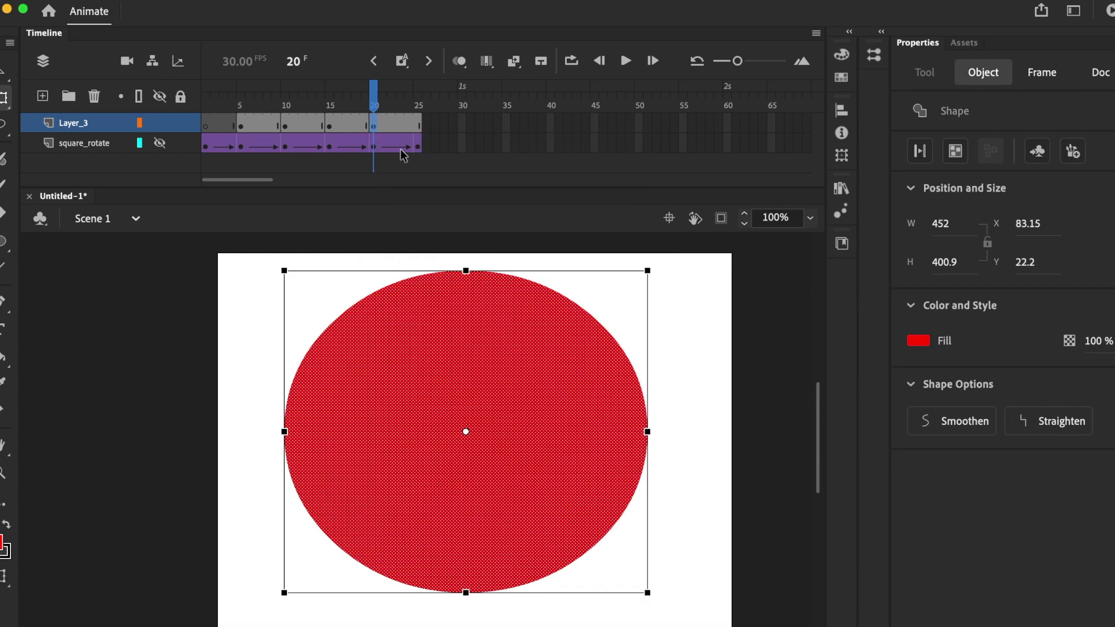
{"action": "left_click", "coordinate": [417, 122]}
{"action": "right_click", "coordinate": [417, 121]}
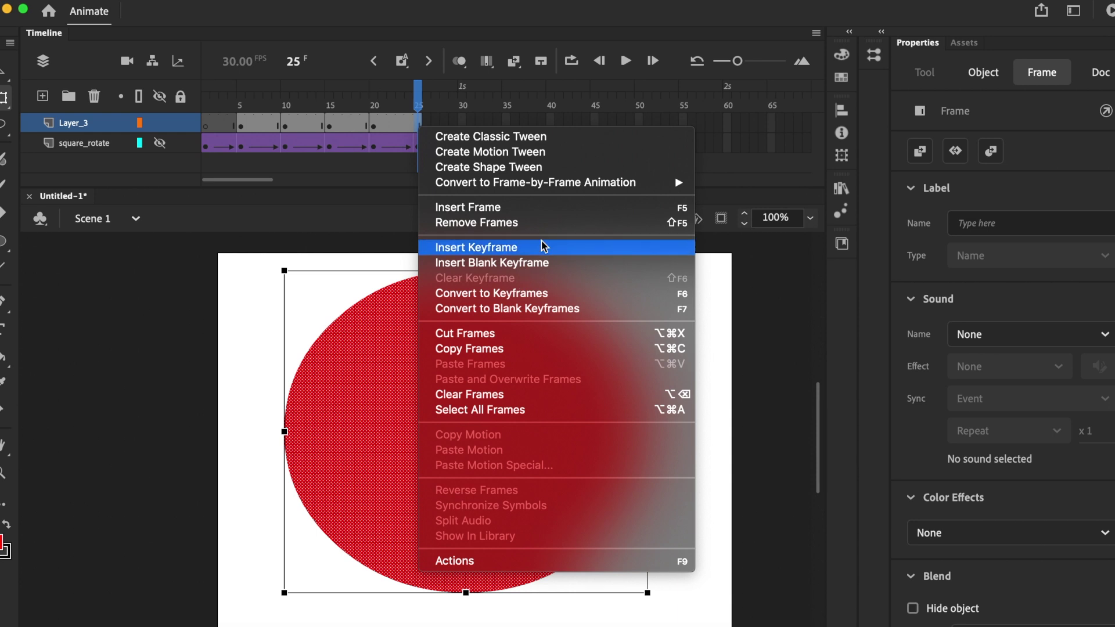
{"action": "left_click", "coordinate": [550, 245]}
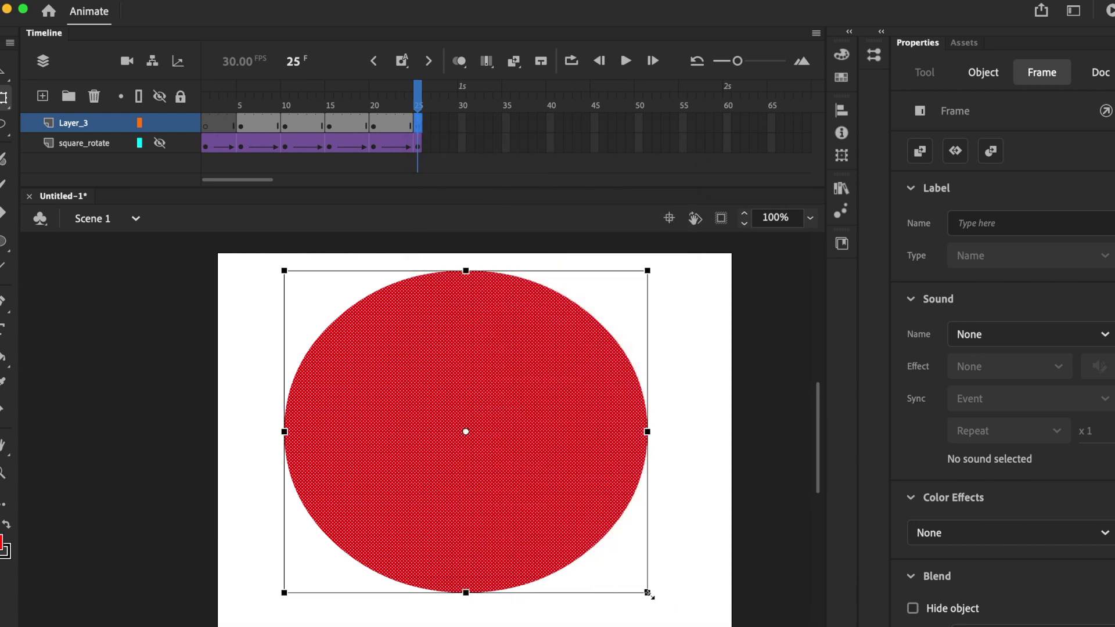
{"action": "left_click_drag", "start_coordinate": [648, 593], "coordinate": [667, 606]}
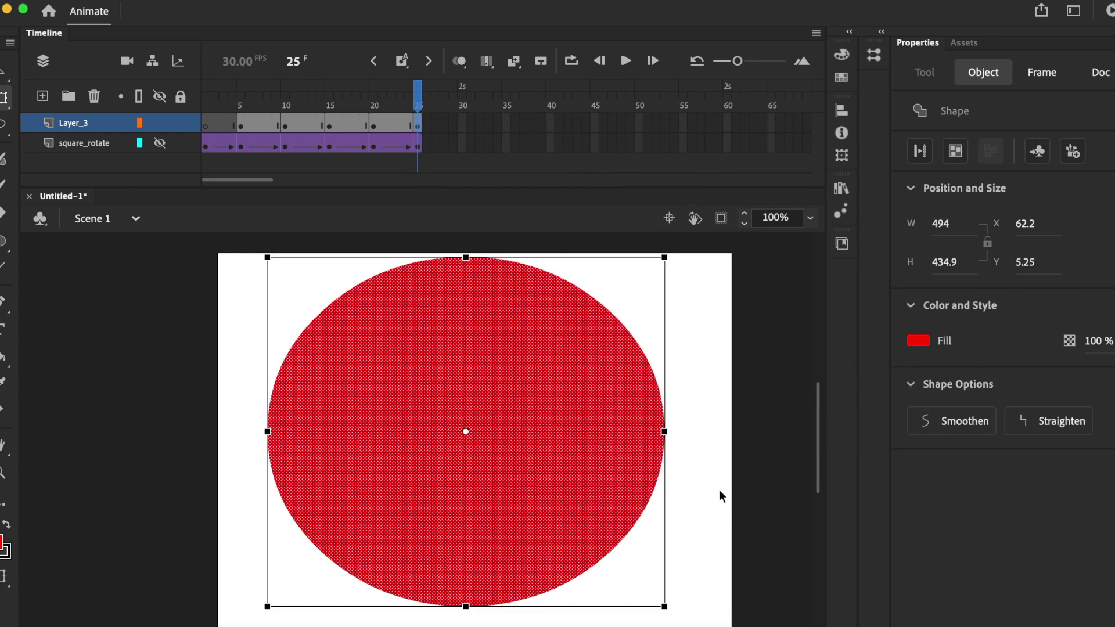
{"action": "left_click", "coordinate": [720, 492]}
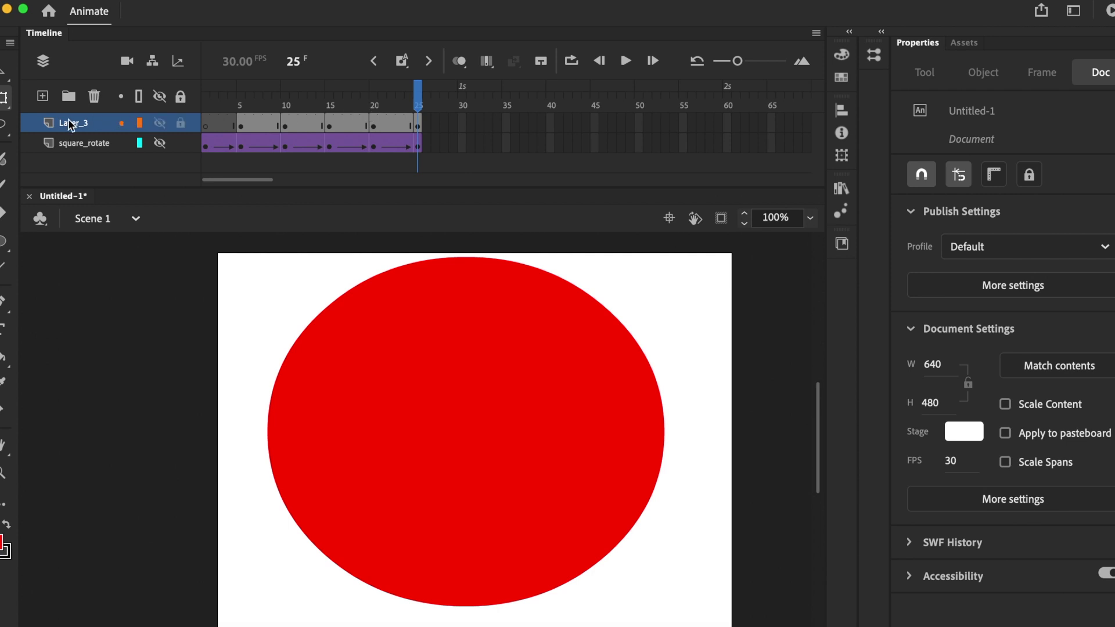
Step: Move Layer_3's oval frames 1–25 so they start after frame 25
{"action": "left_click", "coordinate": [204, 126]}
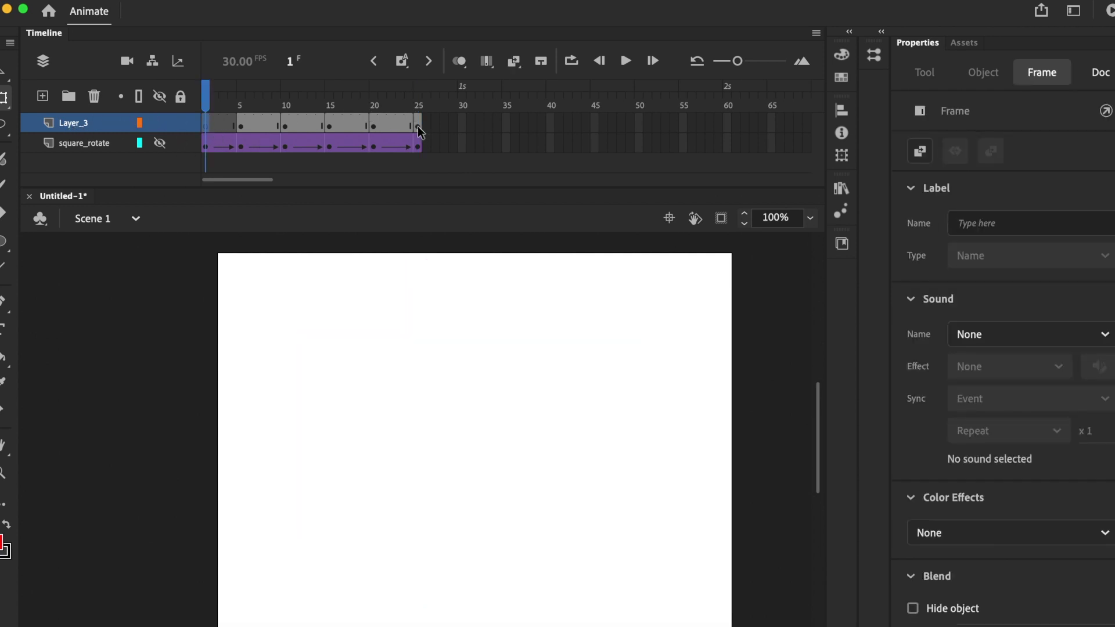
{"action": "left_click", "coordinate": [417, 127], "text": "shift"}
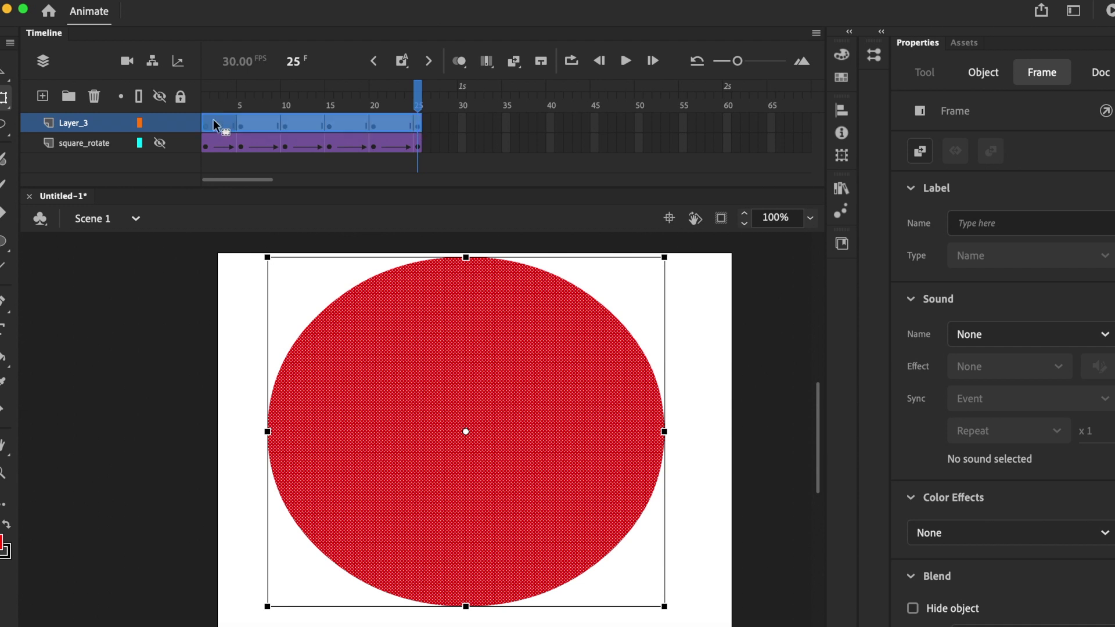
{"action": "left_click_drag", "start_coordinate": [213, 121], "coordinate": [434, 123]}
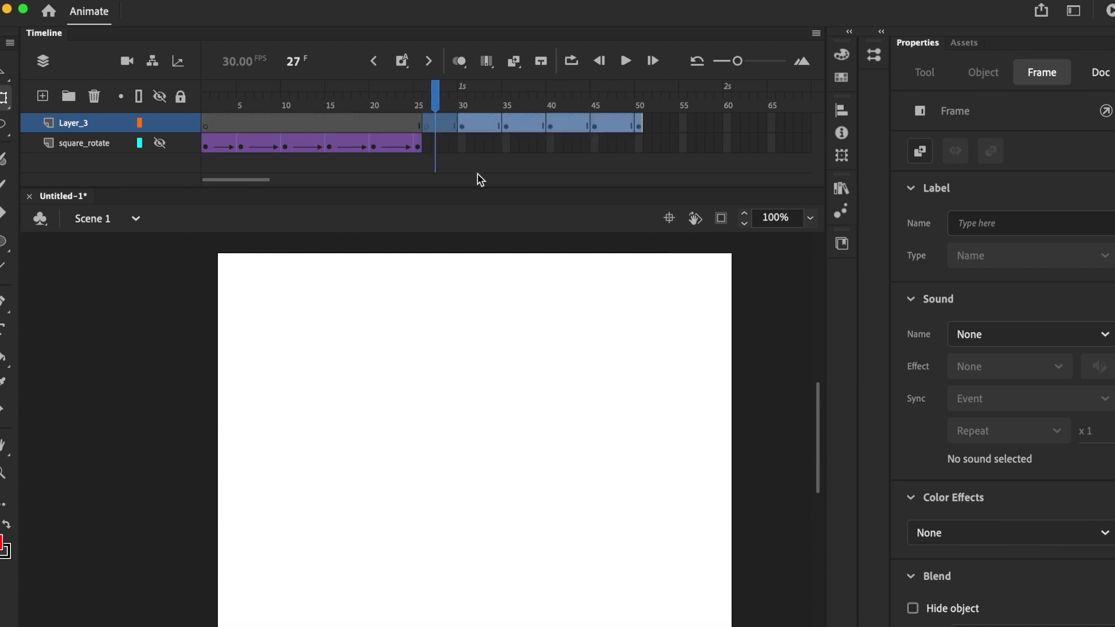
{"action": "left_click", "coordinate": [435, 103]}
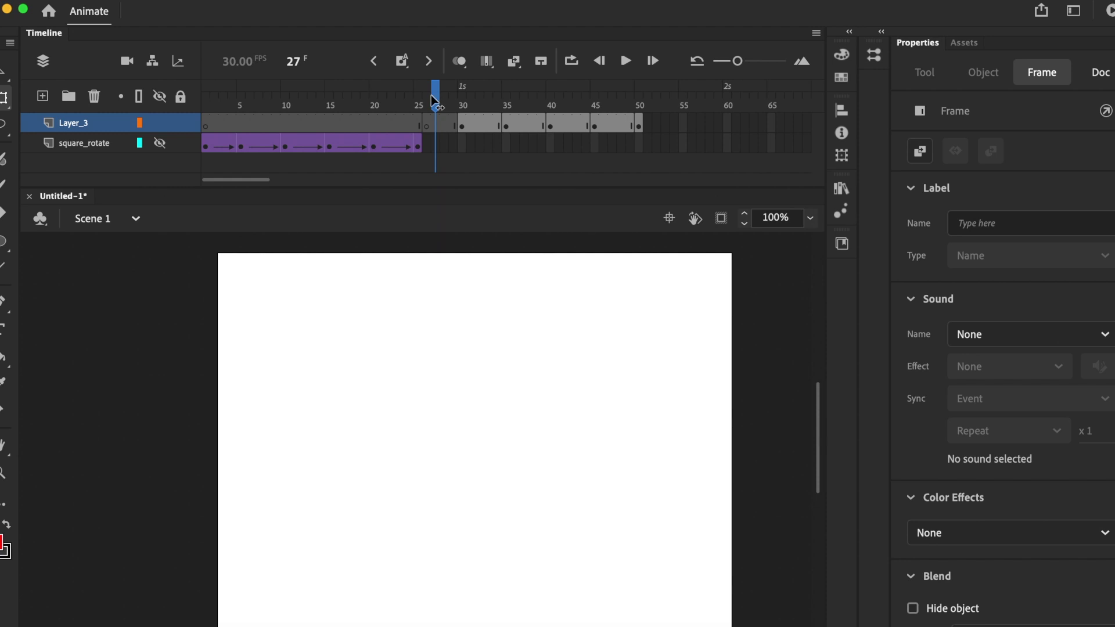
Step: Scrub the timeline to check the oval plays after the rectangle, then unhide square_rotate
{"action": "left_click_drag", "start_coordinate": [415, 98], "coordinate": [250, 107]}
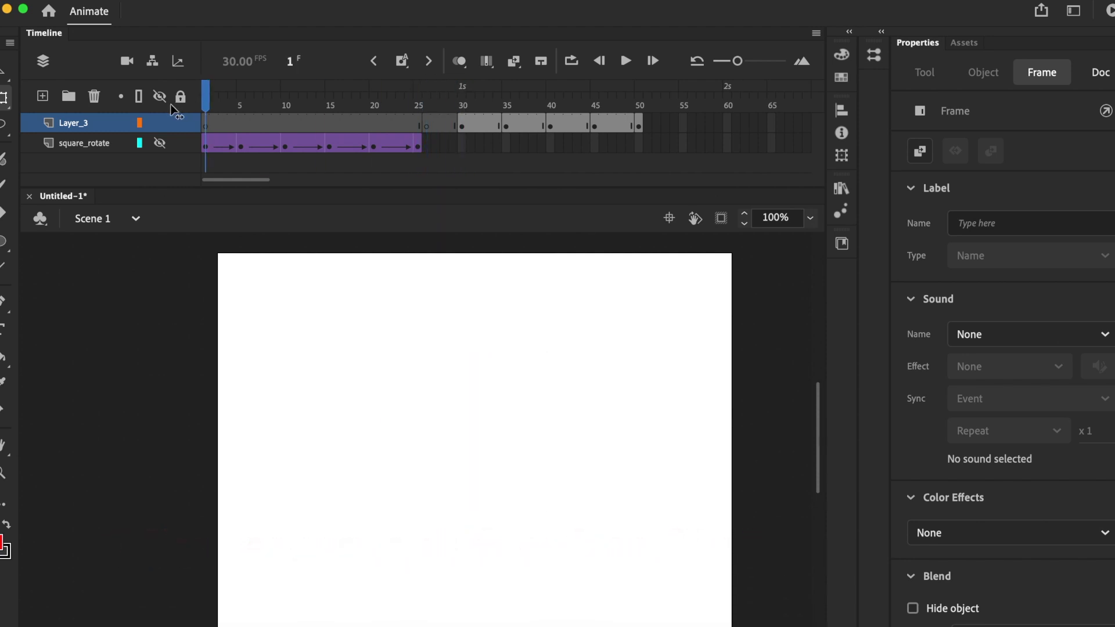
{"action": "left_click_drag", "start_coordinate": [174, 111], "coordinate": [173, 109]}
{"action": "left_click", "coordinate": [160, 143]}
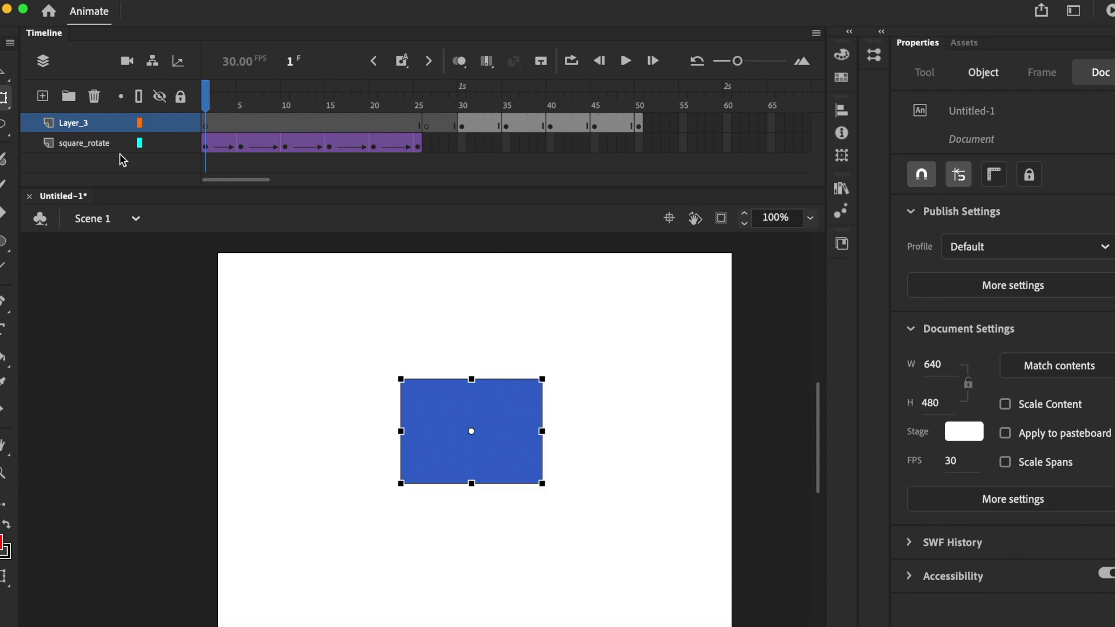